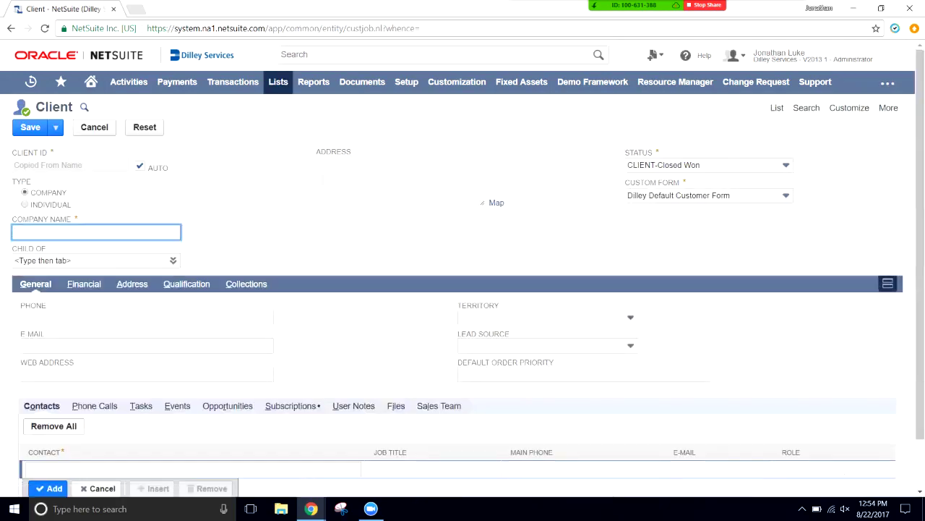
# - Enter company name The Home Depot, then fill in the client's phone number and e-mail address
pyautogui.write('The Home Depot')
pyautogui.press('Tab')
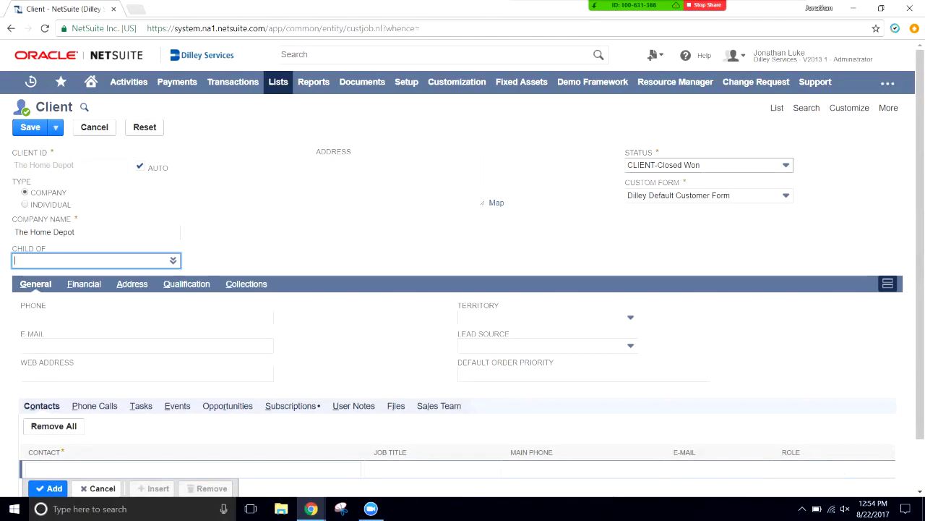
pyautogui.click(145, 317)
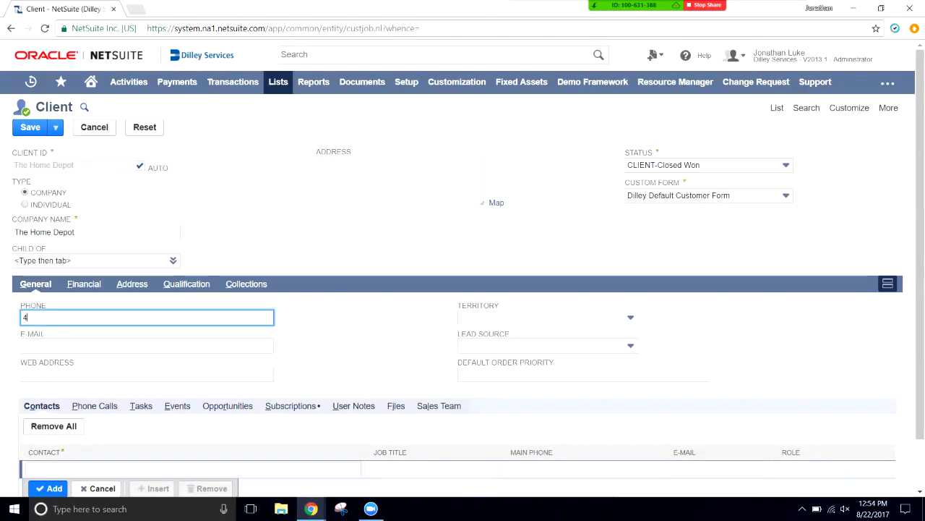
pyautogui.click(145, 345)
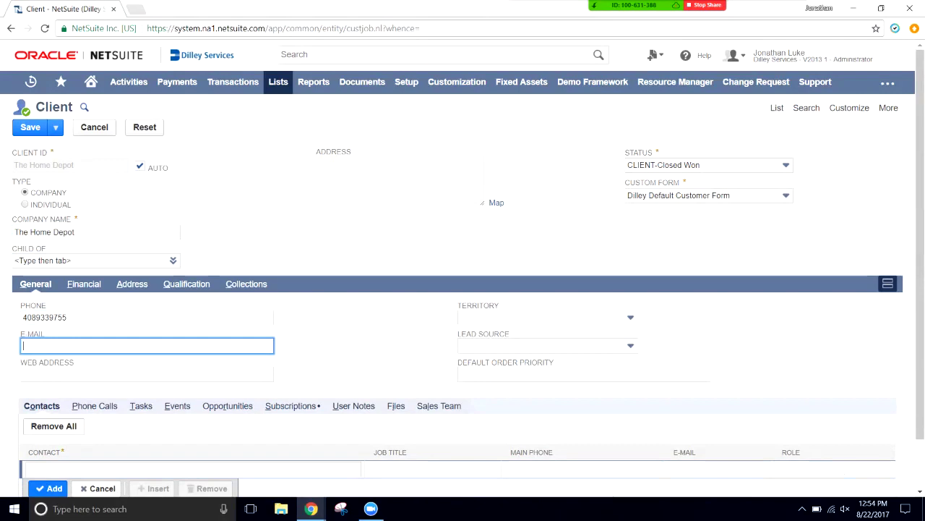
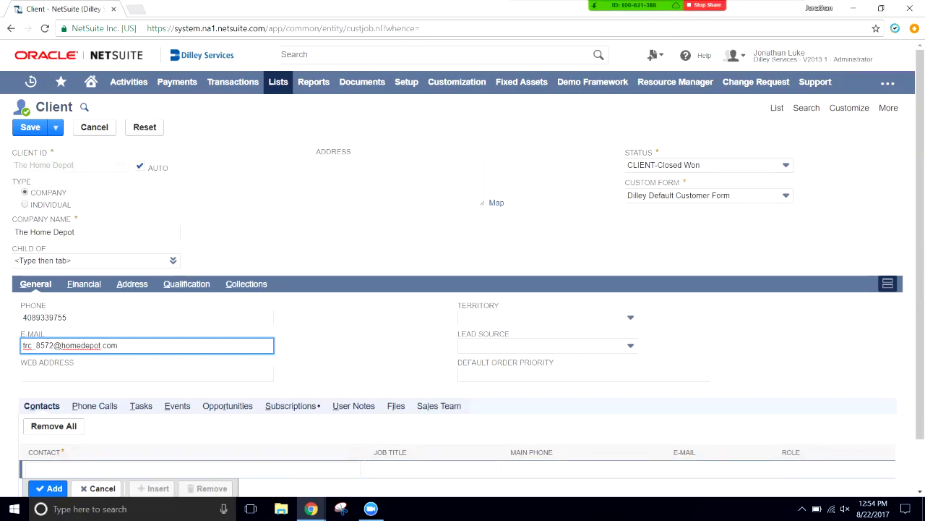
pyautogui.press('Tab')
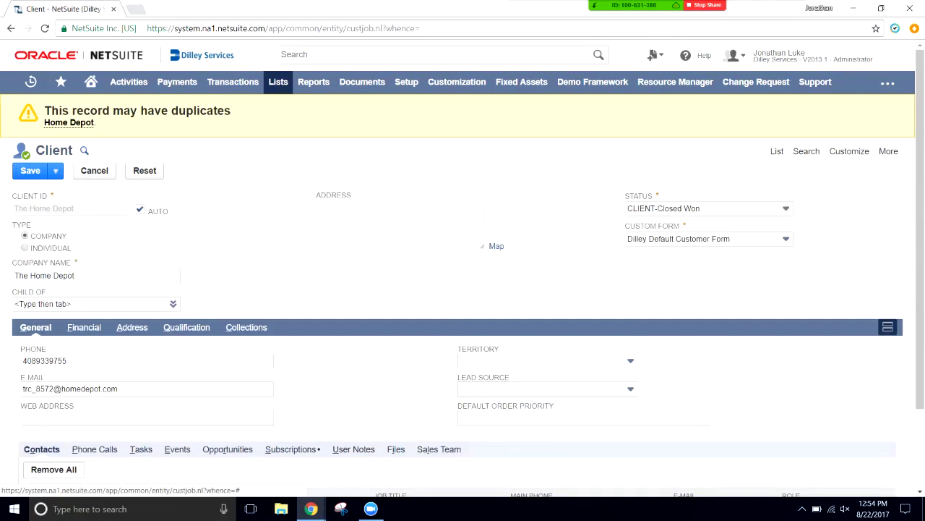
# - Set the client's price level to Corporate on the Financial subtab, then show the Address subtab
pyautogui.click(84, 327)
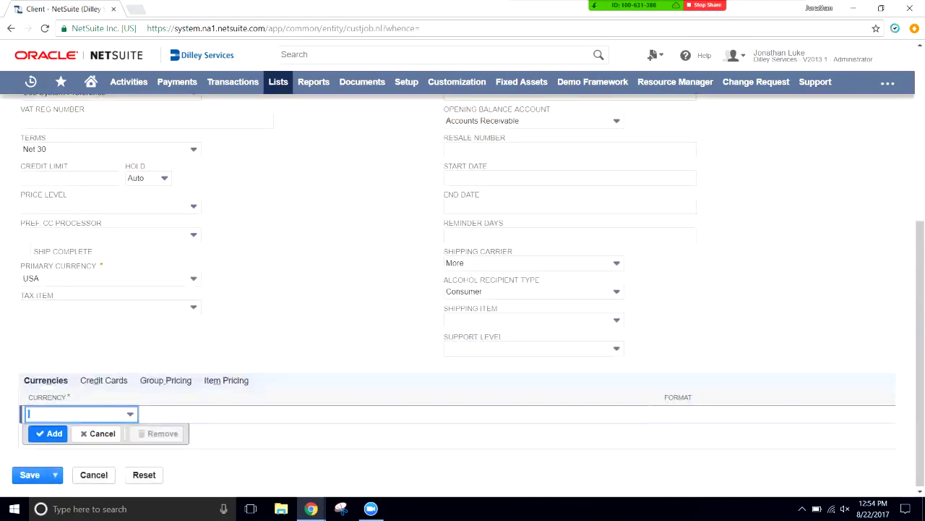
pyautogui.scroll(2, 462, 289)
pyautogui.scroll(1, 463, 290)
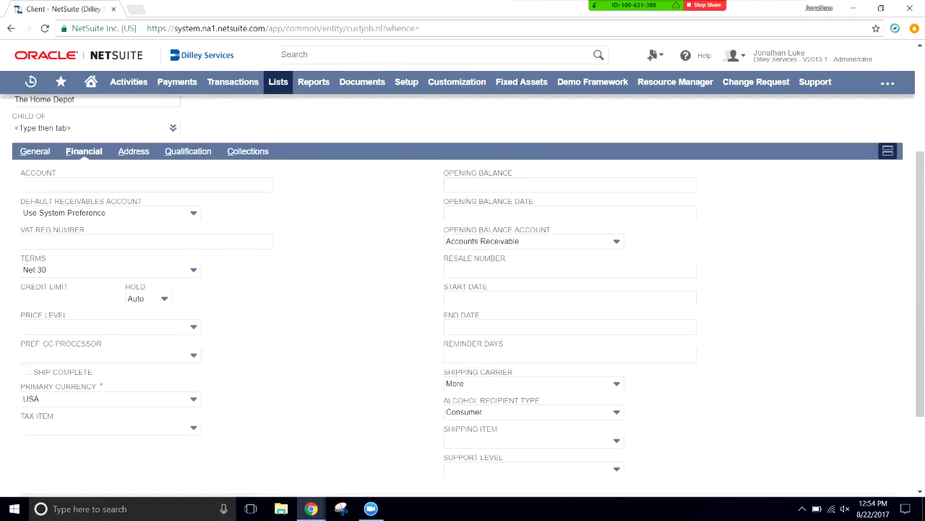
pyautogui.click(69, 298)
pyautogui.press('Tab')
pyautogui.press('Down')
pyautogui.press('Down')
pyautogui.press('Down')
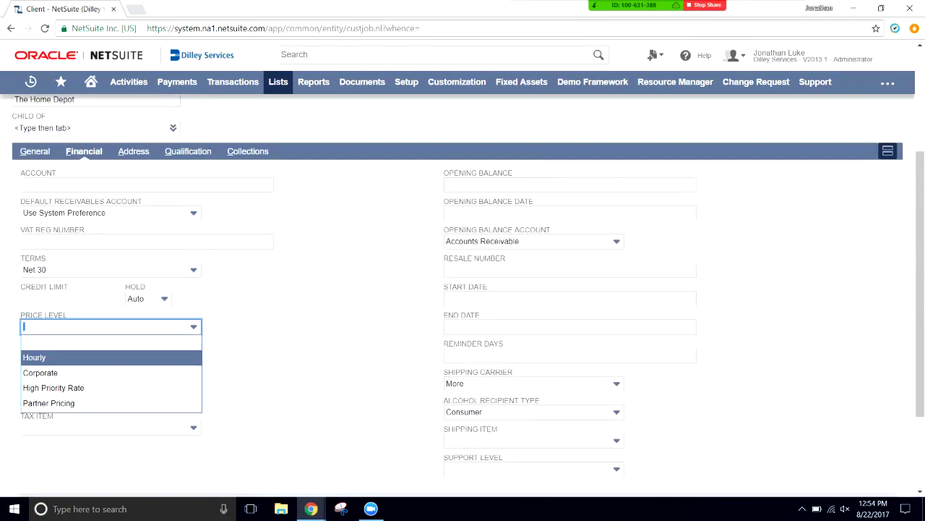
pyautogui.press('Up')
pyautogui.press('Up')
pyautogui.press('Down')
pyautogui.press('Down')
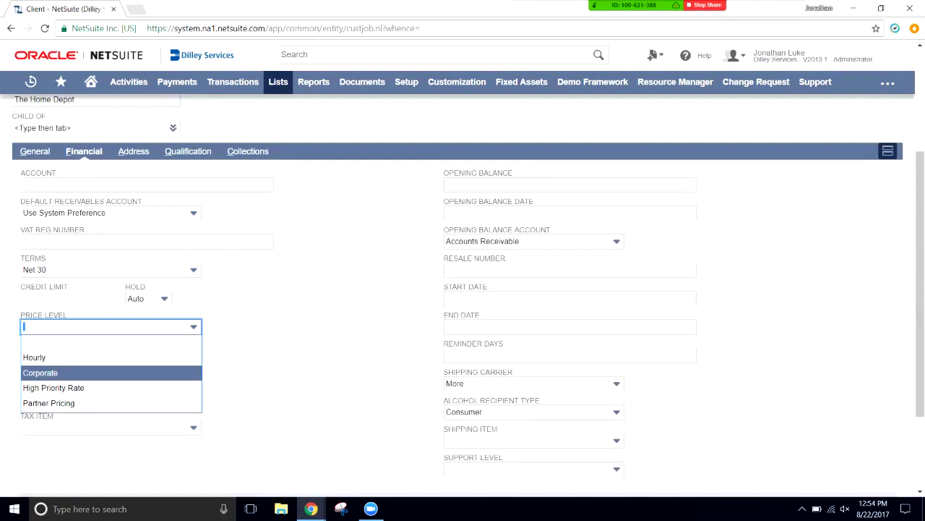
pyautogui.press('Return')
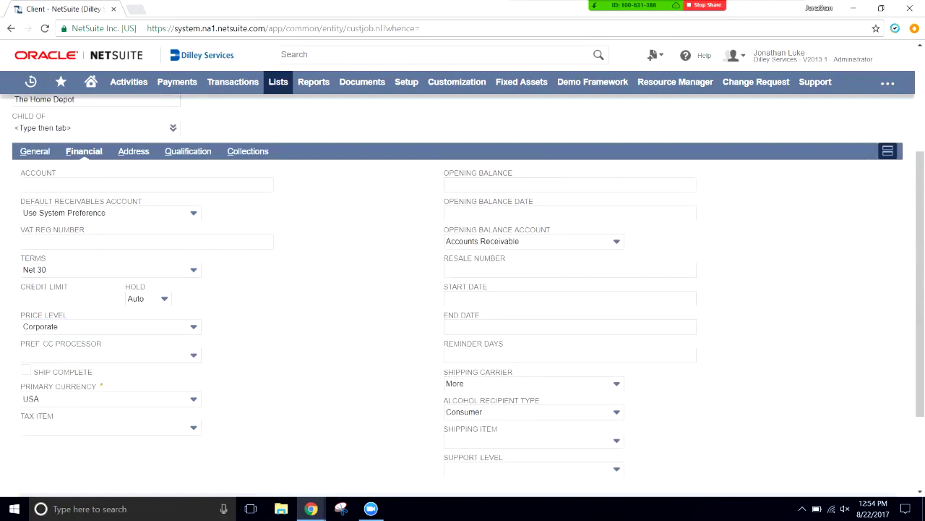
pyautogui.press('Tab')
pyautogui.press('Tab')
pyautogui.click(65, 326)
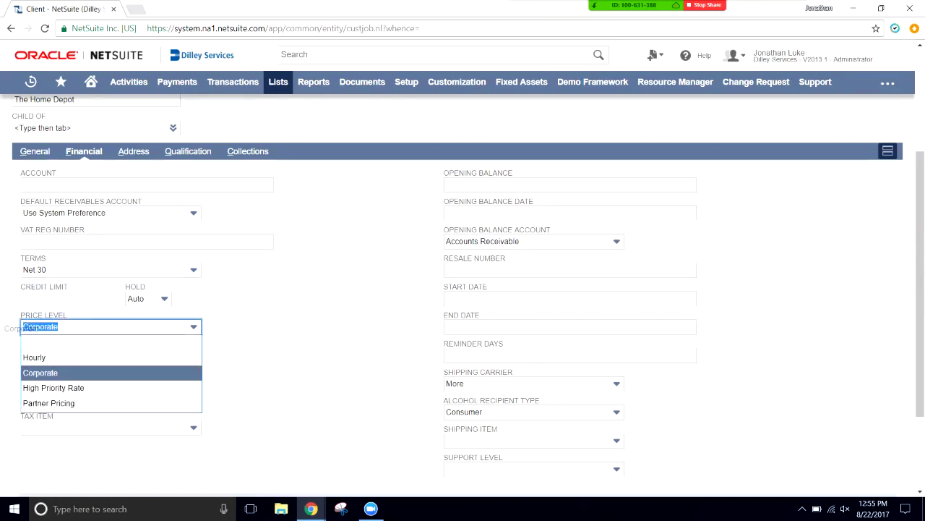
pyautogui.click(43, 372)
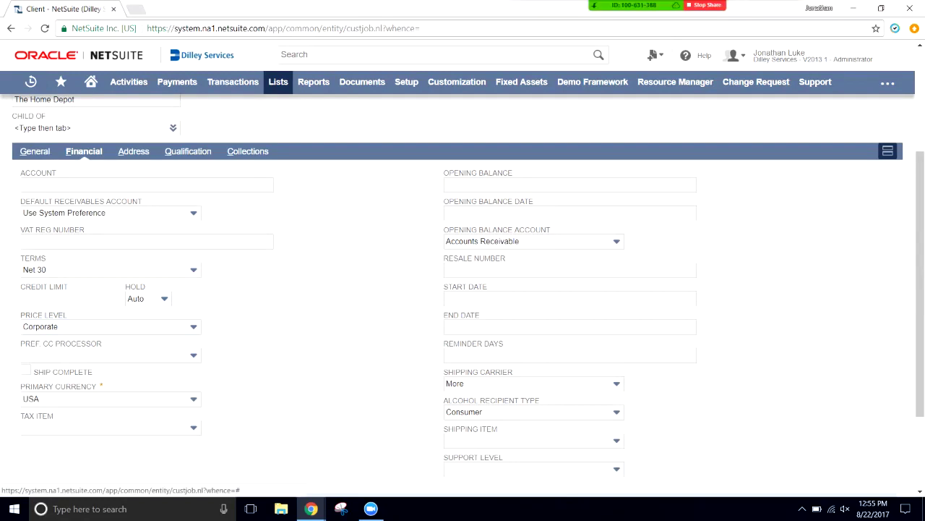
pyautogui.click(133, 151)
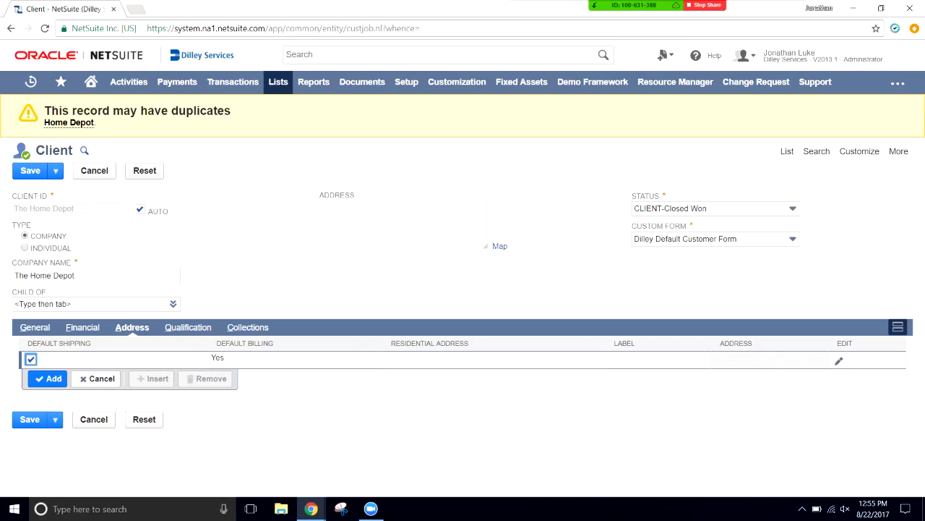
# - Open the edit popup for the client's default shipping and billing address line
pyautogui.moveTo(44, 111); pyautogui.dragTo(231, 111)
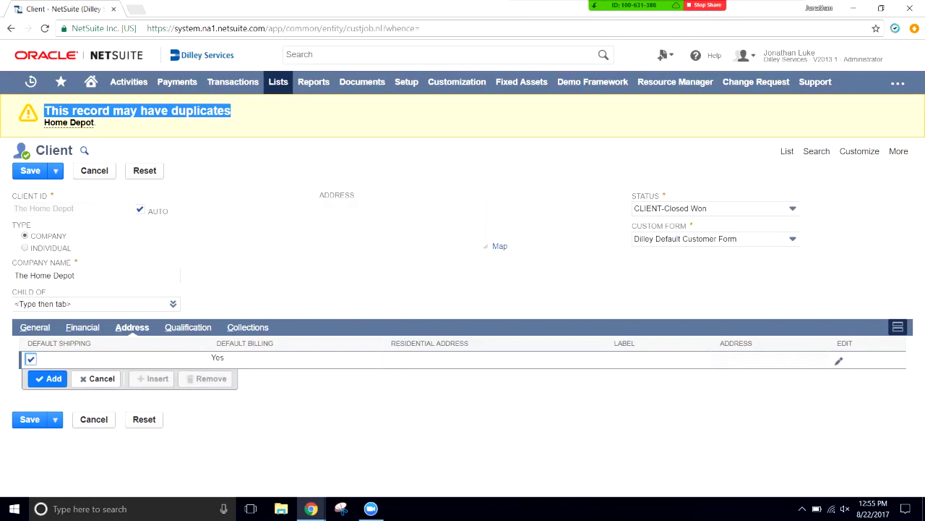
pyautogui.moveTo(232, 110); pyautogui.dragTo(44, 110)
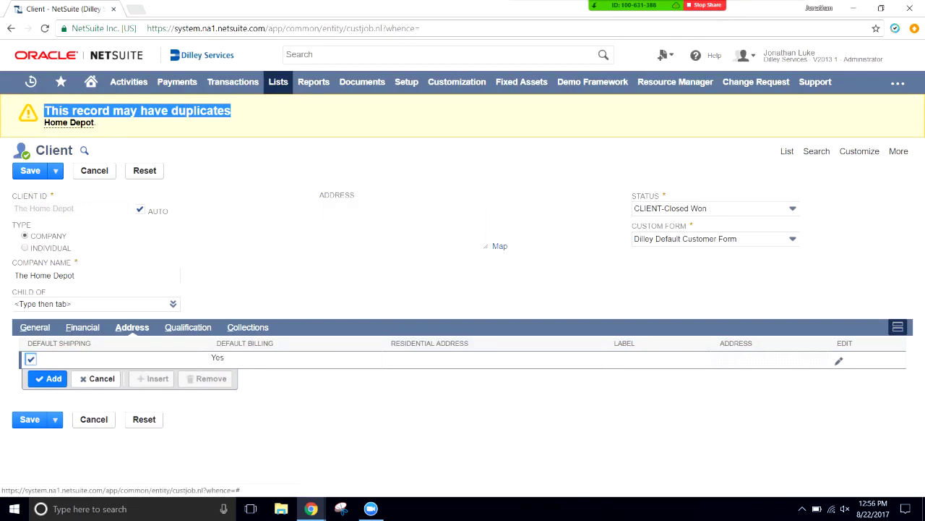
pyautogui.click(839, 361)
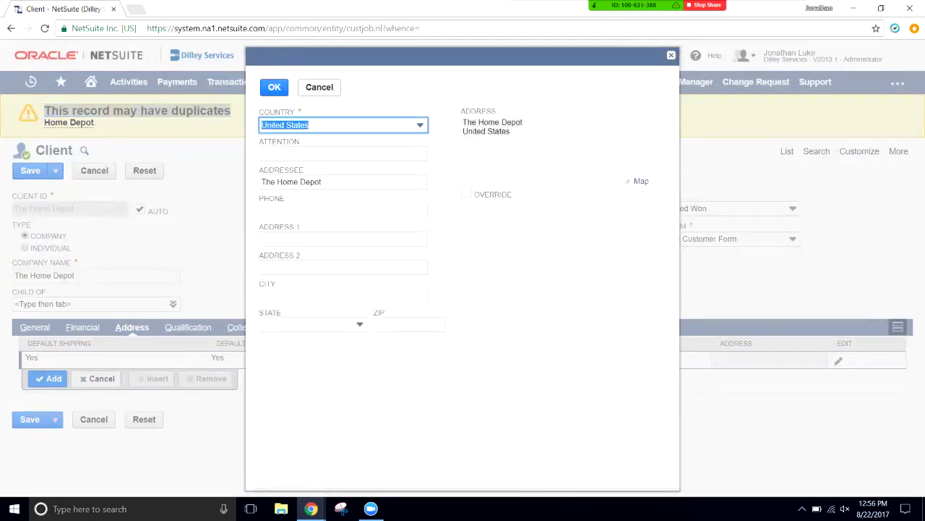
# - Fill in the client's street address, city, state and ZIP, and confirm the address popup
pyautogui.click(343, 239)
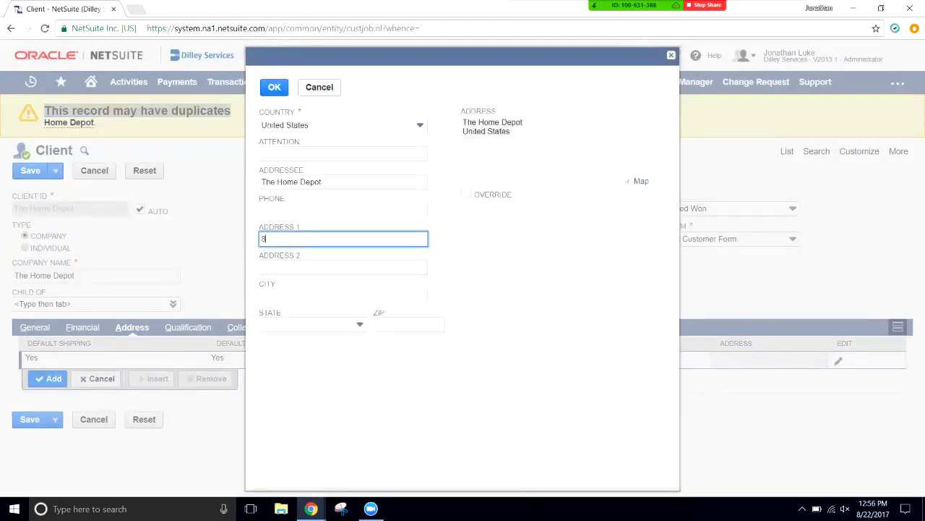
pyautogui.press('Tab')
pyautogui.press('Tab')
pyautogui.write('Morgan Hill')
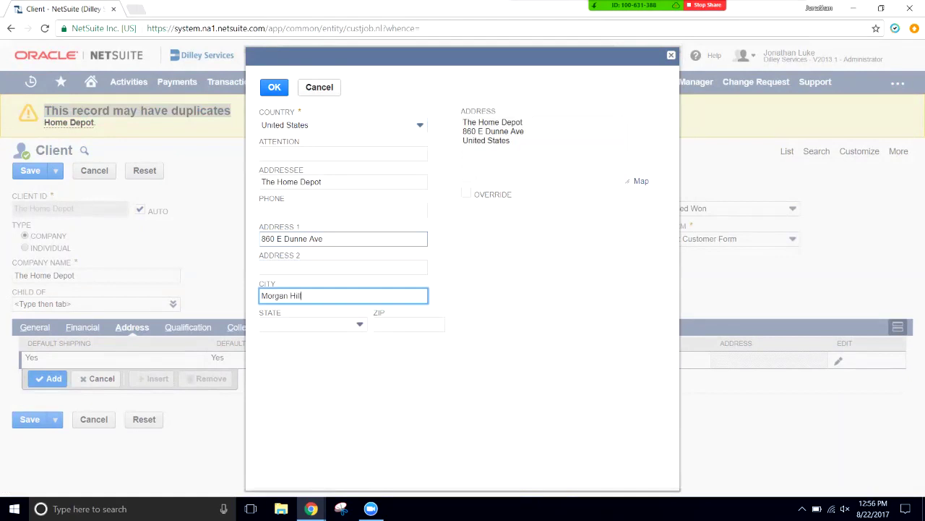
pyautogui.press('Tab')
pyautogui.write('ca')
pyautogui.press('Tab')
pyautogui.write('95037')
pyautogui.press('Tab')
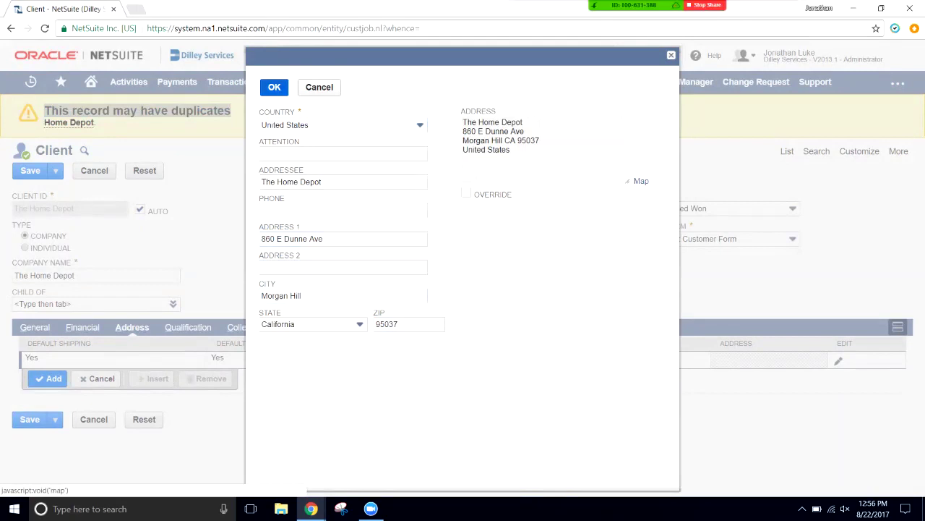
pyautogui.click(274, 87)
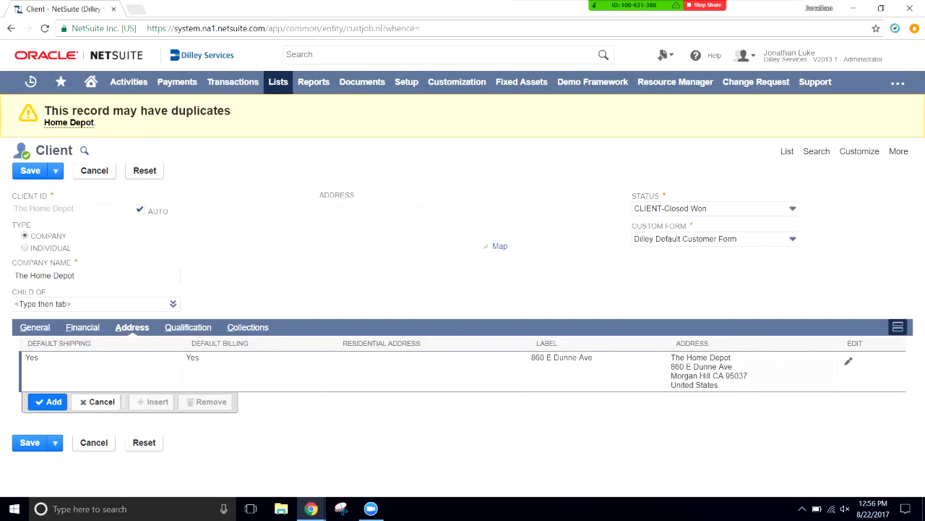
# - Commit the address row, replace the client's e-mail with the suggested address, and save the record
pyautogui.click(48, 401)
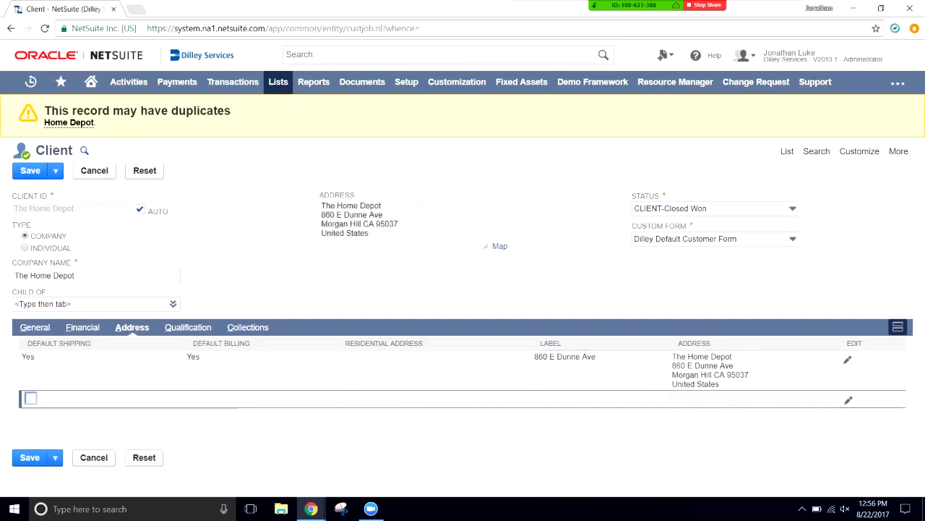
pyautogui.click(35, 327)
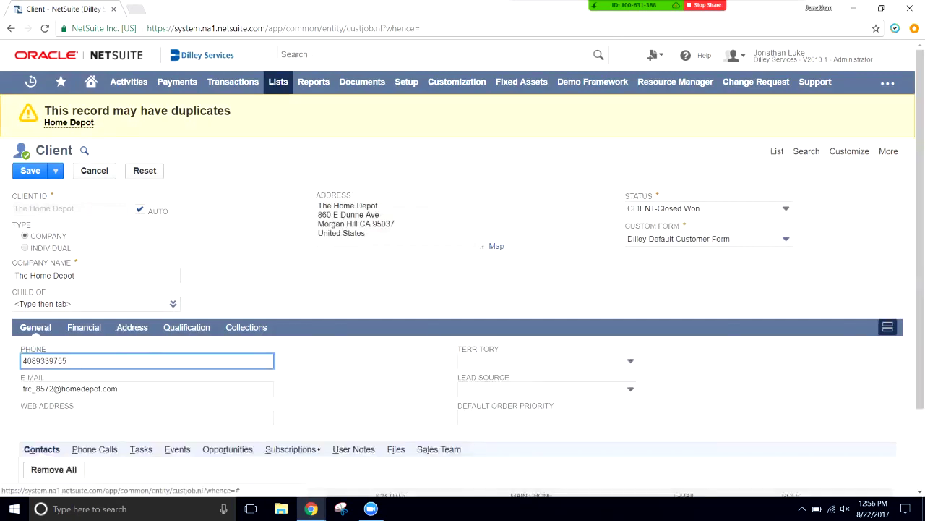
pyautogui.press('Tab')
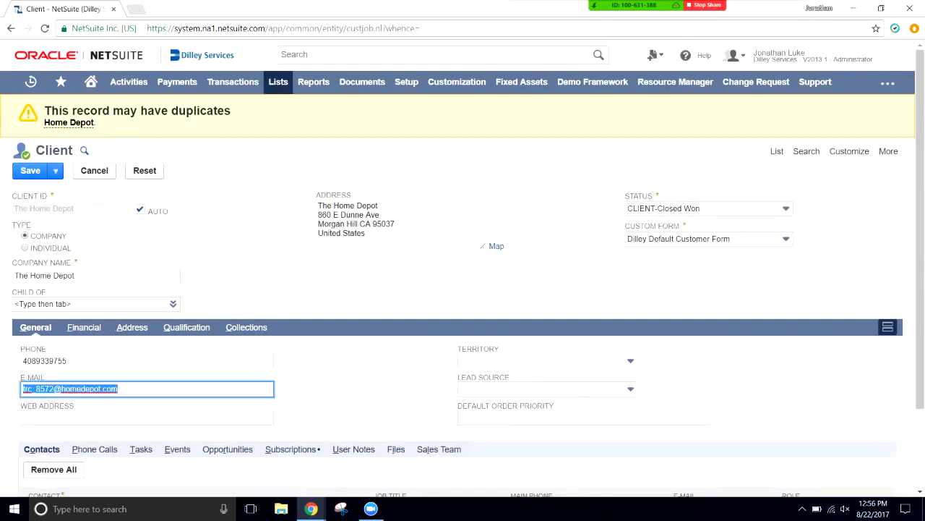
pyautogui.write('jon')
pyautogui.press('Down')
pyautogui.press('Return')
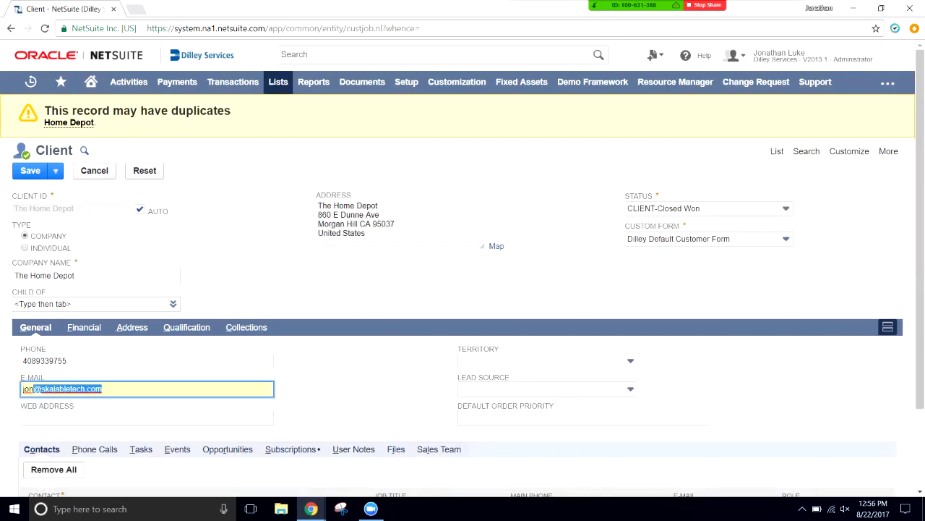
pyautogui.moveTo(30, 171)
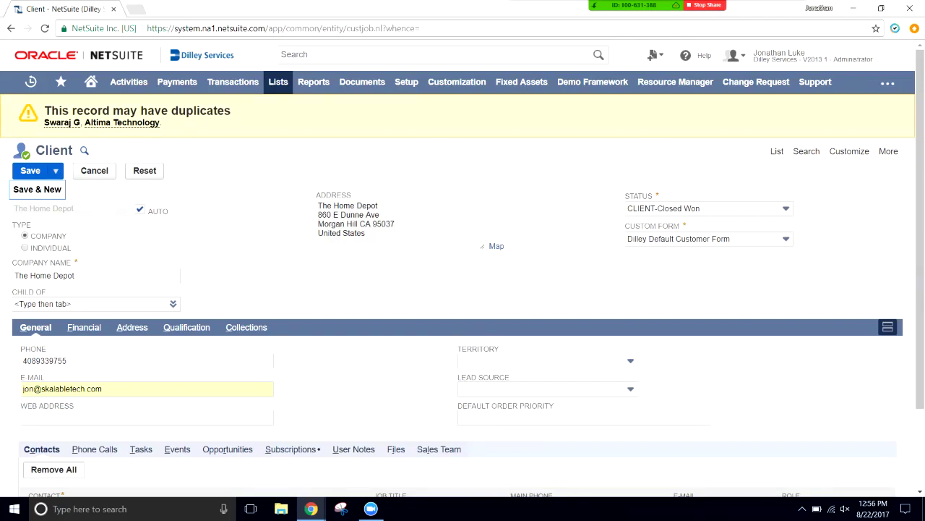
pyautogui.click(31, 170)
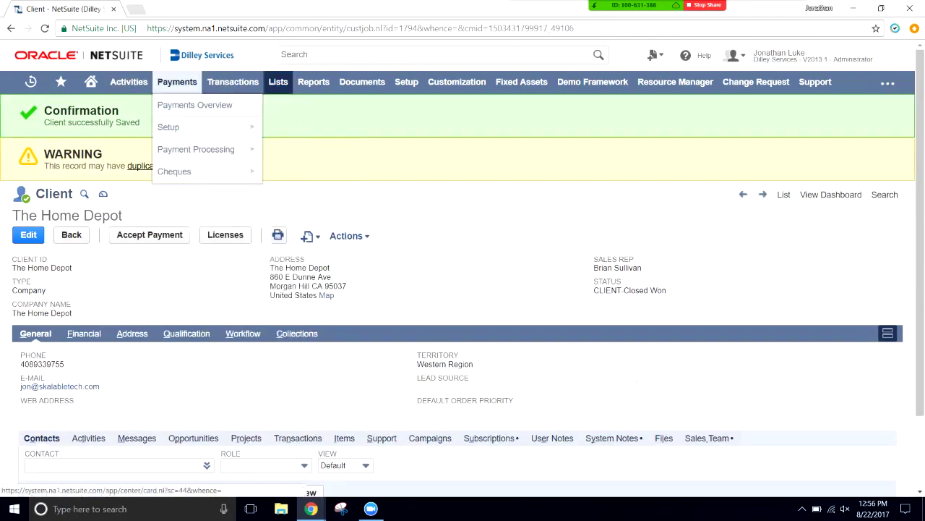
# - From the Home dashboard, open a new form via Transactions > Sales > Prepare Proposals
pyautogui.click(90, 82)
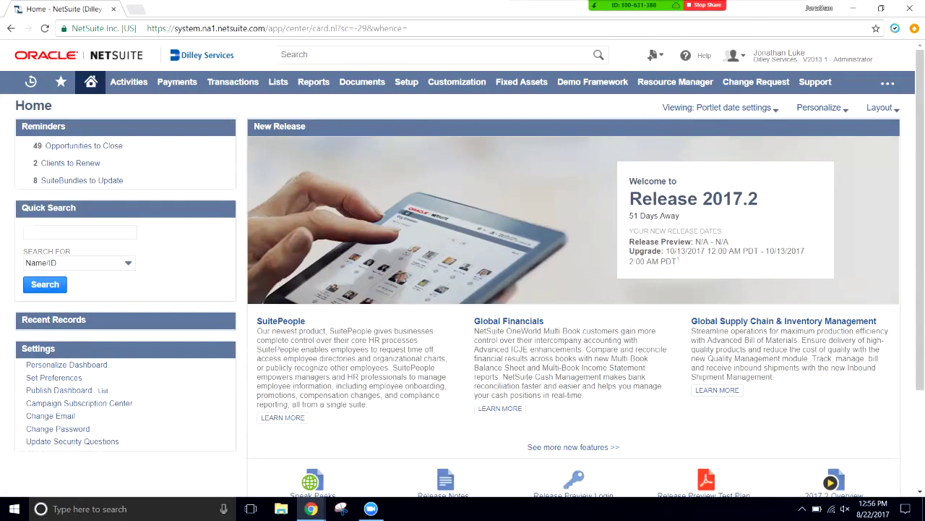
pyautogui.moveTo(91, 82)
pyautogui.moveTo(233, 82)
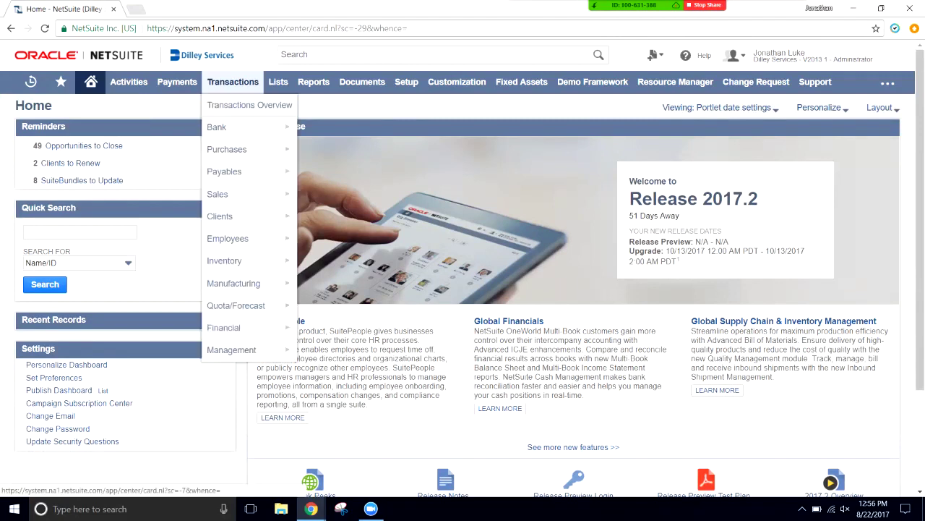
pyautogui.moveTo(217, 193)
pyautogui.moveTo(337, 216)
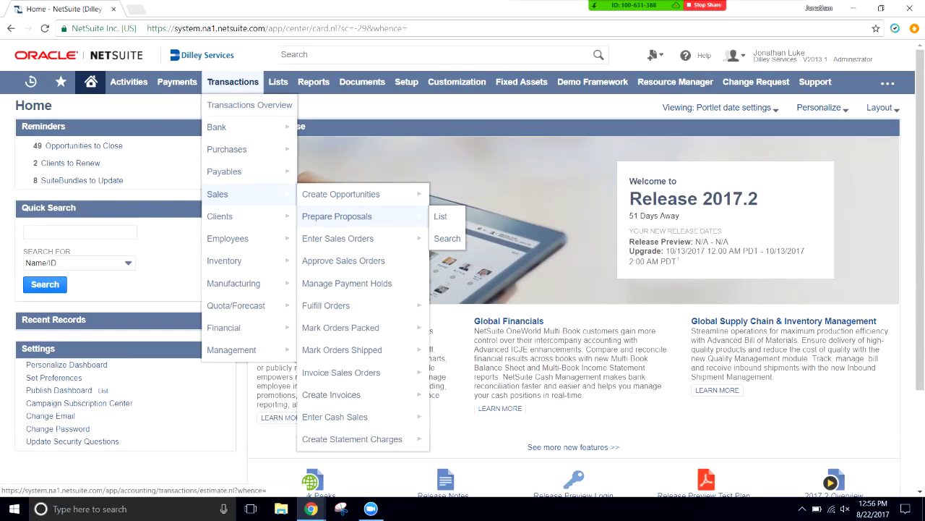
pyautogui.click(337, 216)
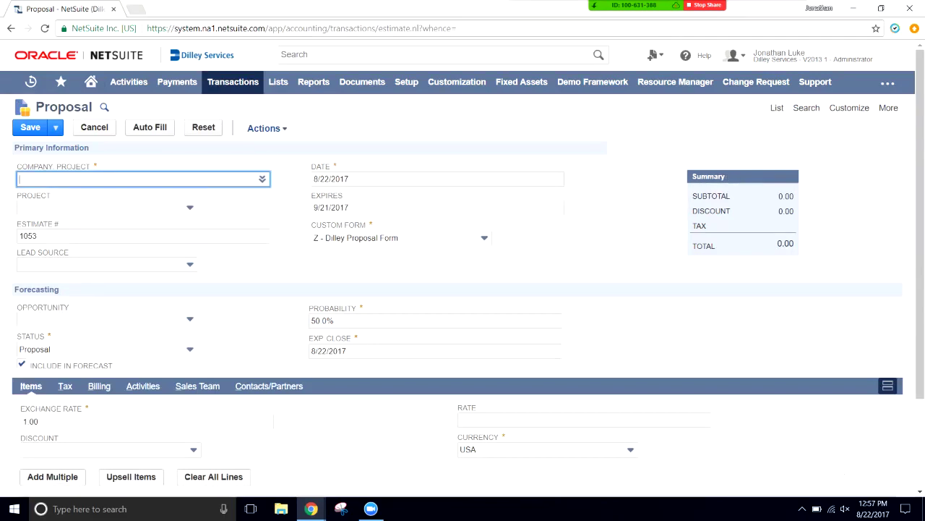
# - Select The Home Depot as the proposal's customer, leaving the date and expiry 9/21/2017 unchanged
pyautogui.write('the hom')
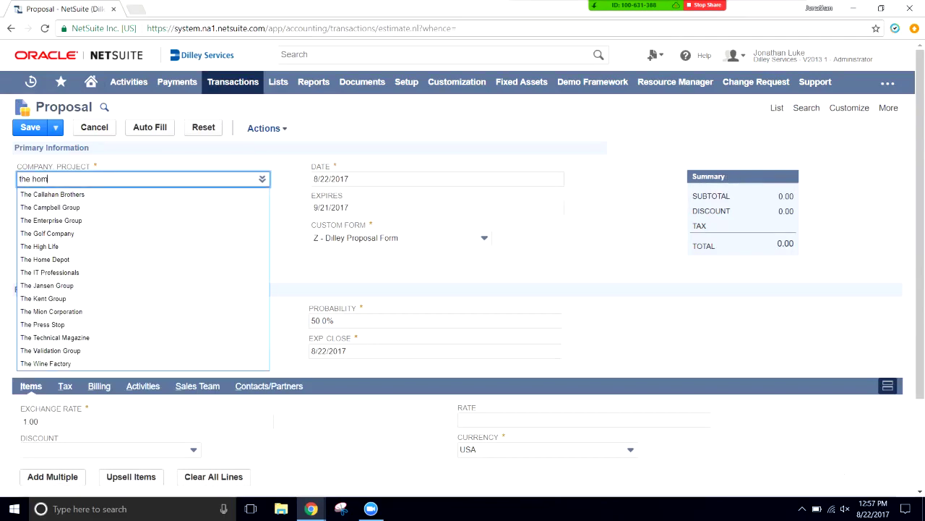
pyautogui.press('Return')
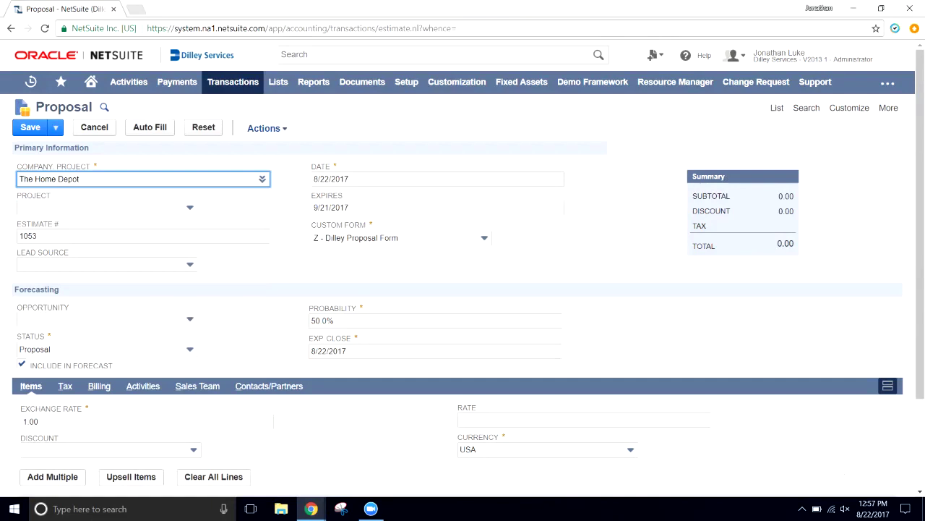
pyautogui.press('Tab')
pyautogui.press('Tab')
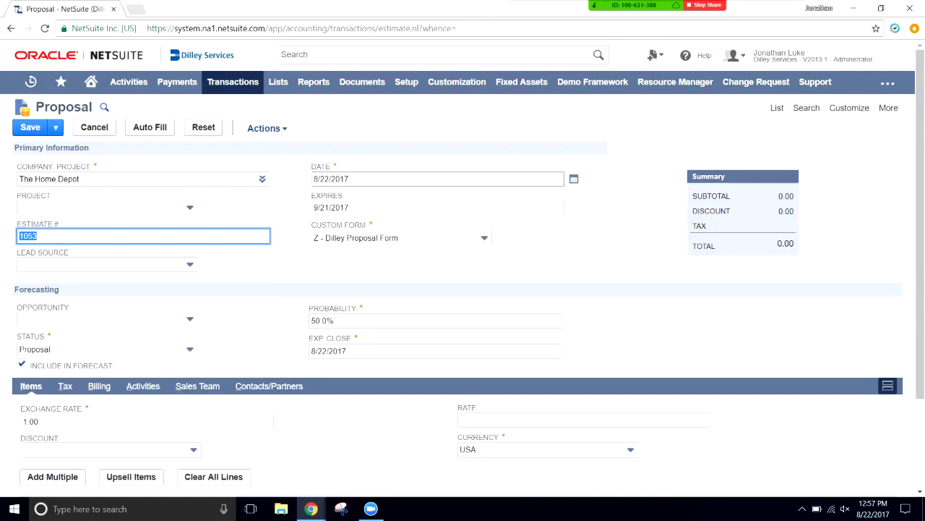
pyautogui.click(437, 179)
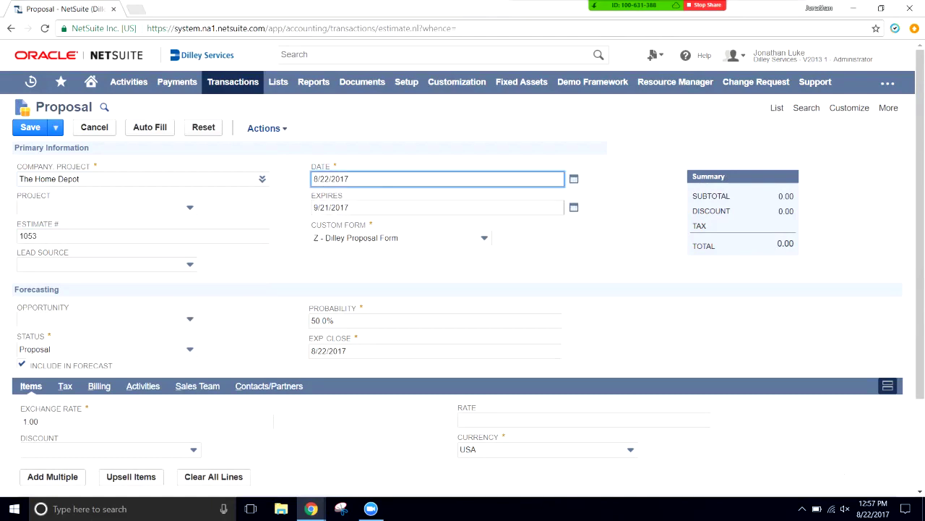
pyautogui.press('Tab')
pyautogui.press('Tab')
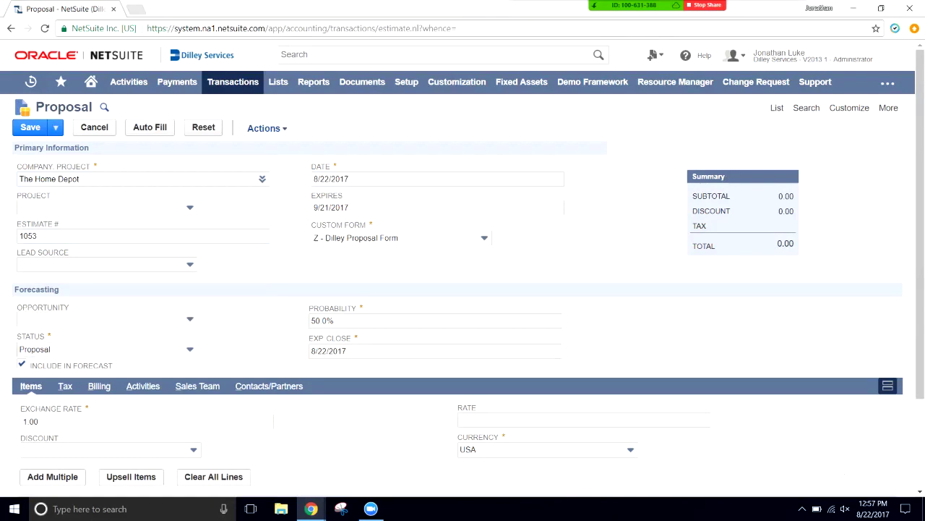
pyautogui.press('Tab')
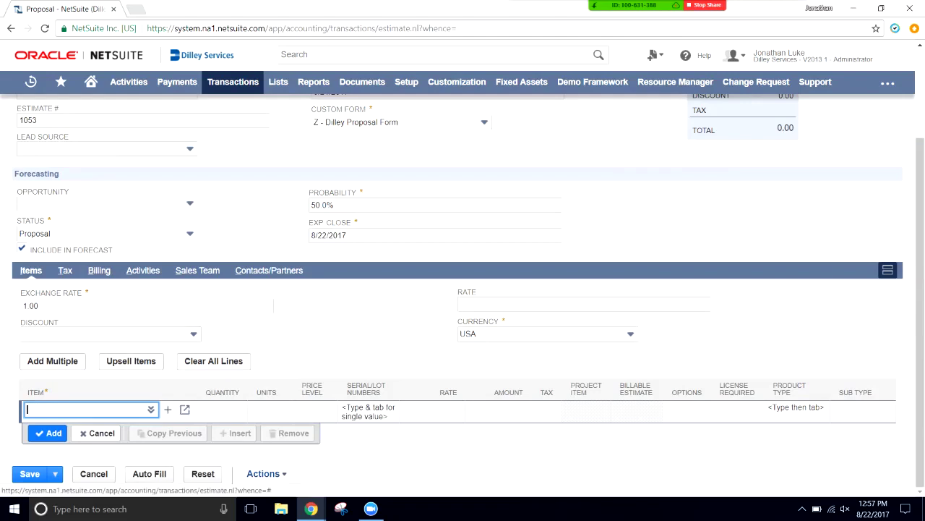
# - Add an Apple iPad line with quantity 10 at the 500.00 Corporate price, dismissing the low-stock warning
pyautogui.click(128, 378)
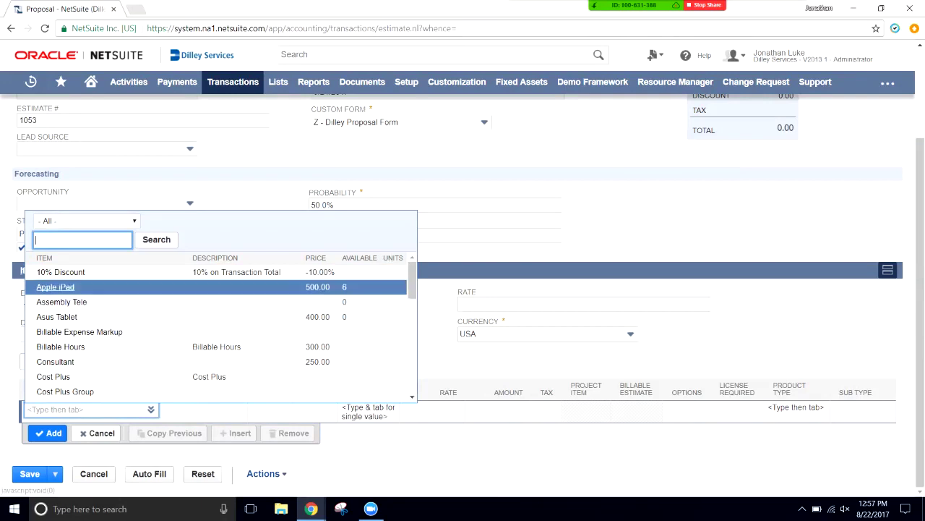
pyautogui.click(55, 287)
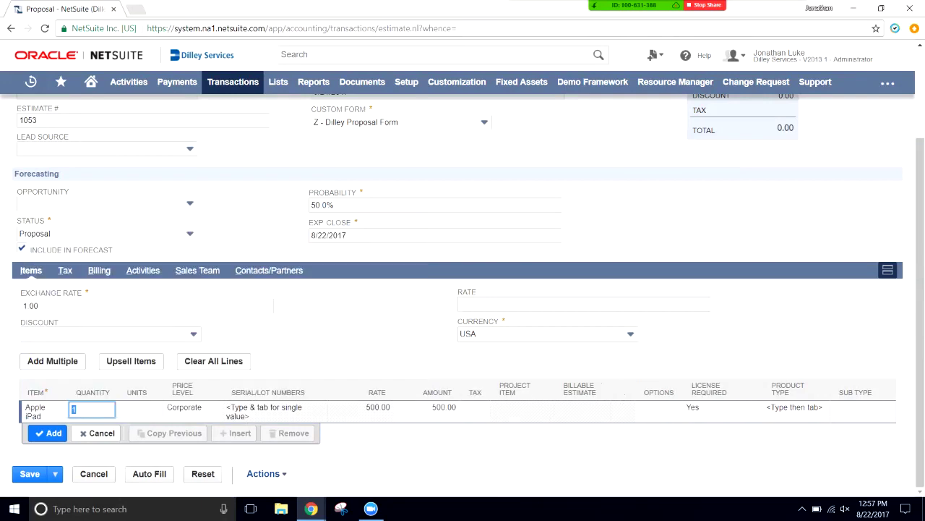
pyautogui.write('10')
pyautogui.press('Tab')
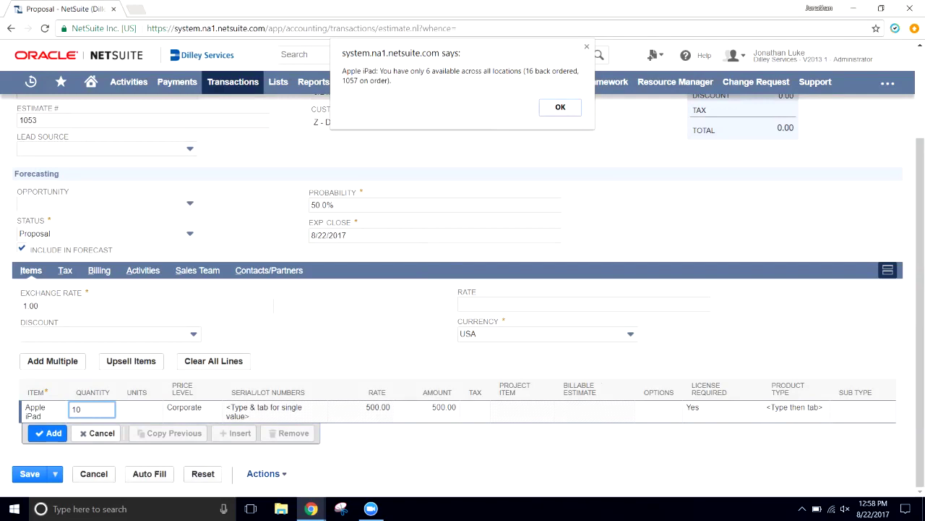
pyautogui.press('Return')
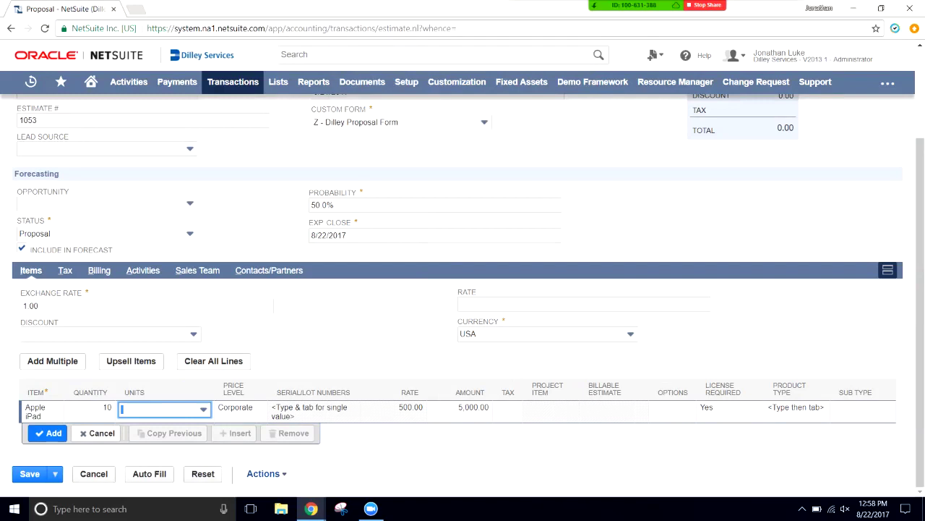
pyautogui.press('Tab')
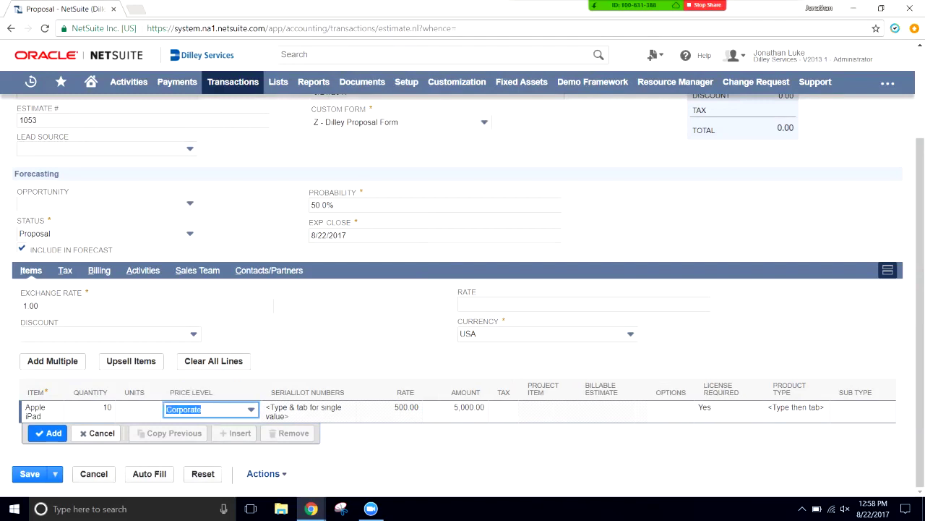
pyautogui.click(48, 433)
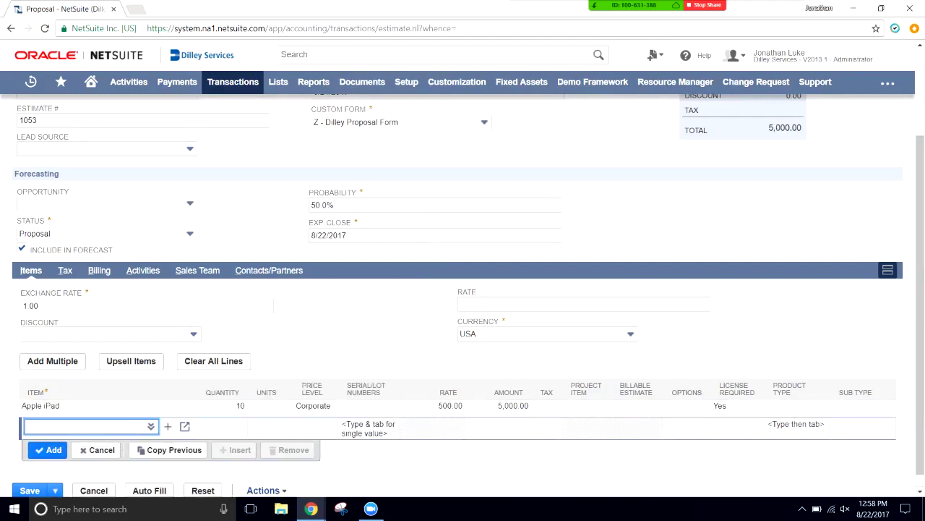
# - Add a second line of 10 Asus Tablets at 400.00 for 4,000.00
pyautogui.click(150, 426)
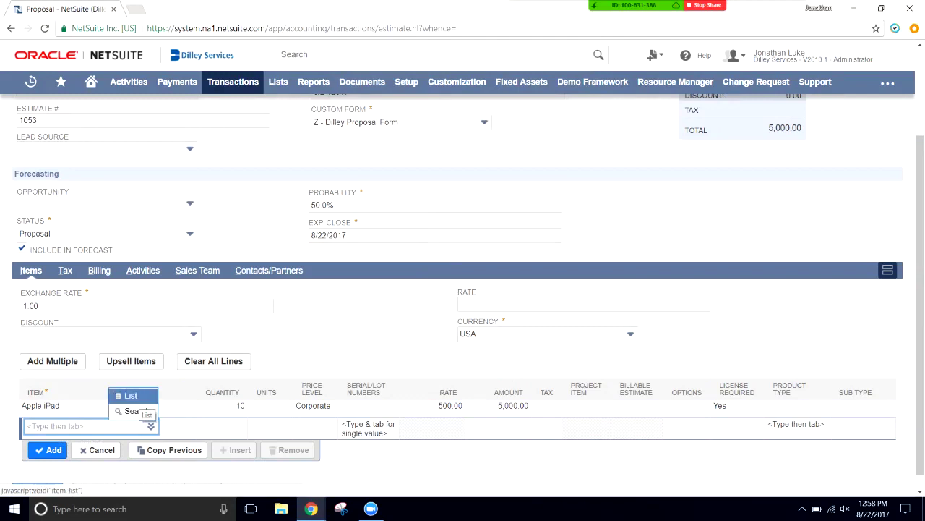
pyautogui.click(130, 396)
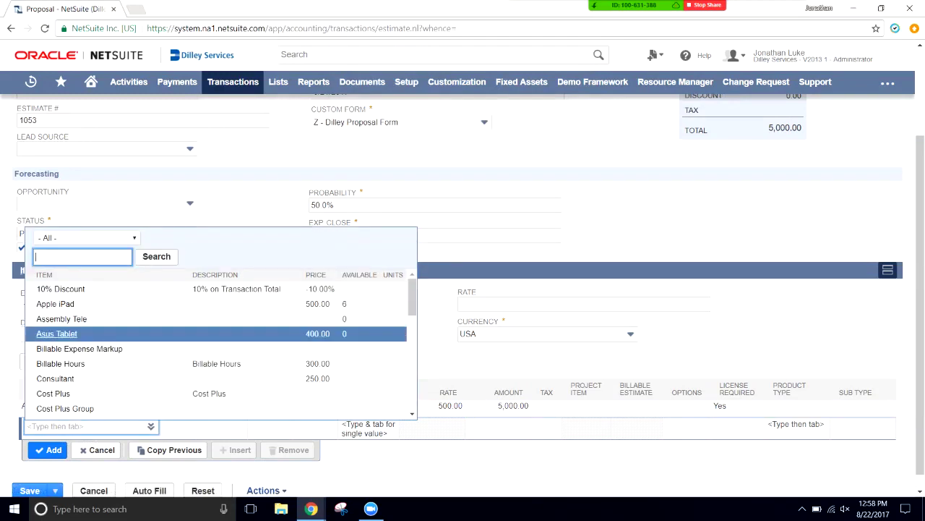
pyautogui.click(57, 334)
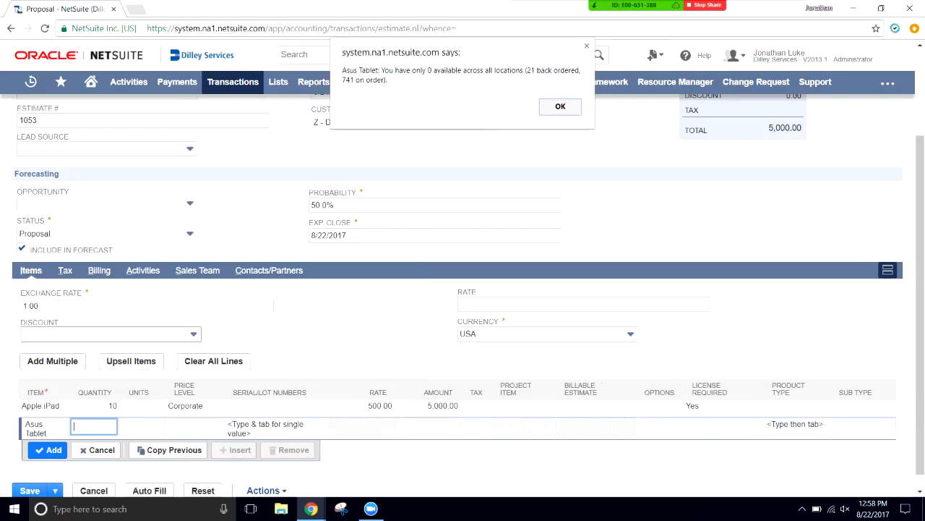
pyautogui.press('Return')
pyautogui.write('10')
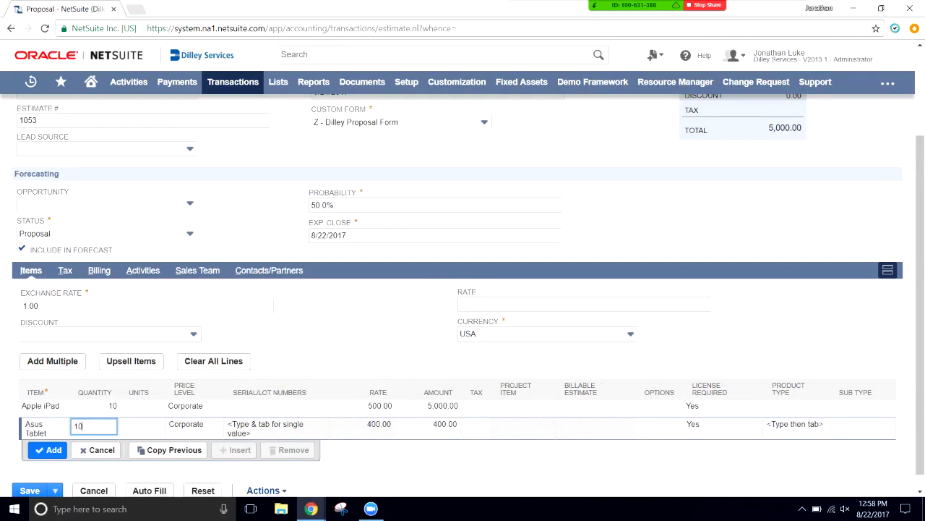
pyautogui.click(49, 449)
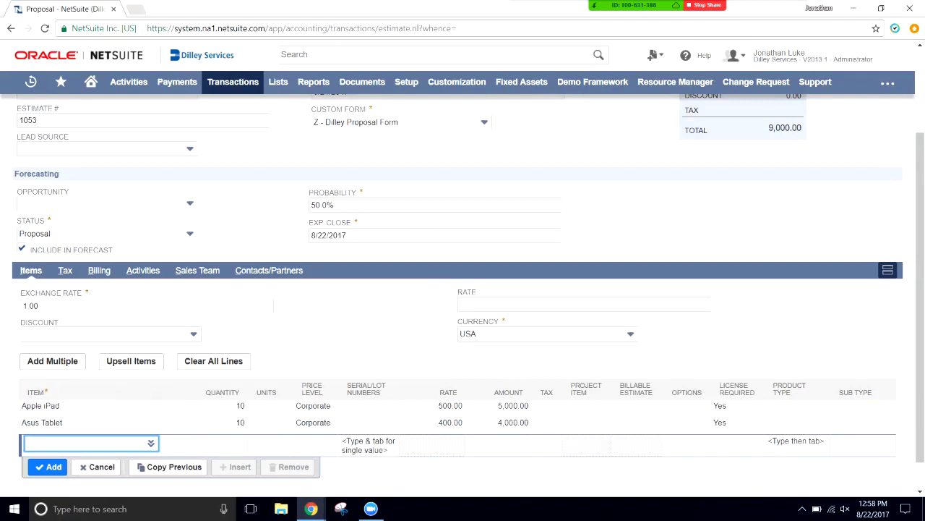
pyautogui.scroll(-1, 463, 290)
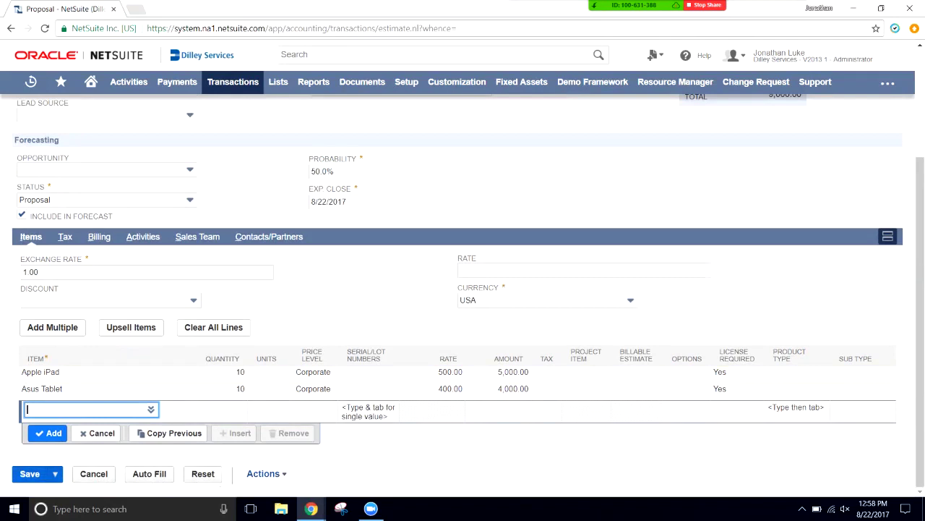
# - Save proposal 1053 with Alt+S to generate its sales order
pyautogui.hotkey('alt', 's')
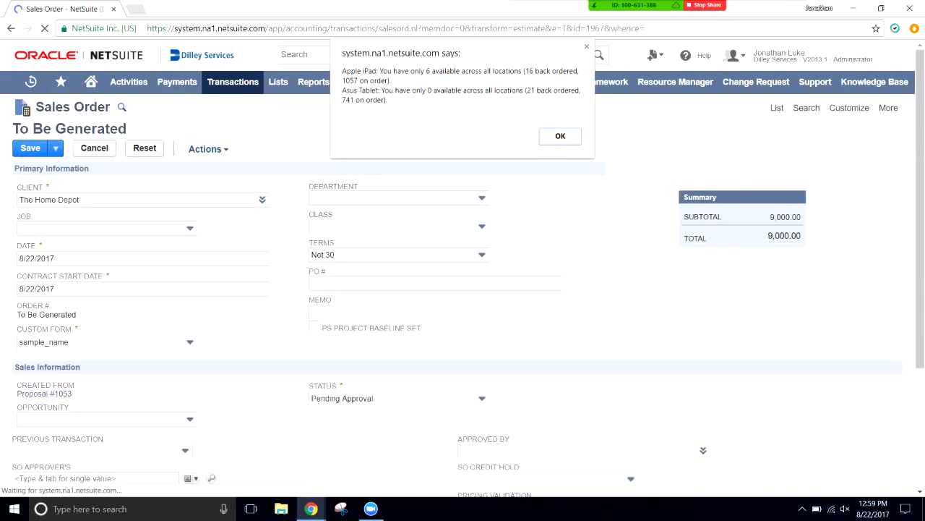
# - Close the stock availability alert and review the Apple iPad and Asus Tablet lines (10 each)
pyautogui.press('Return')
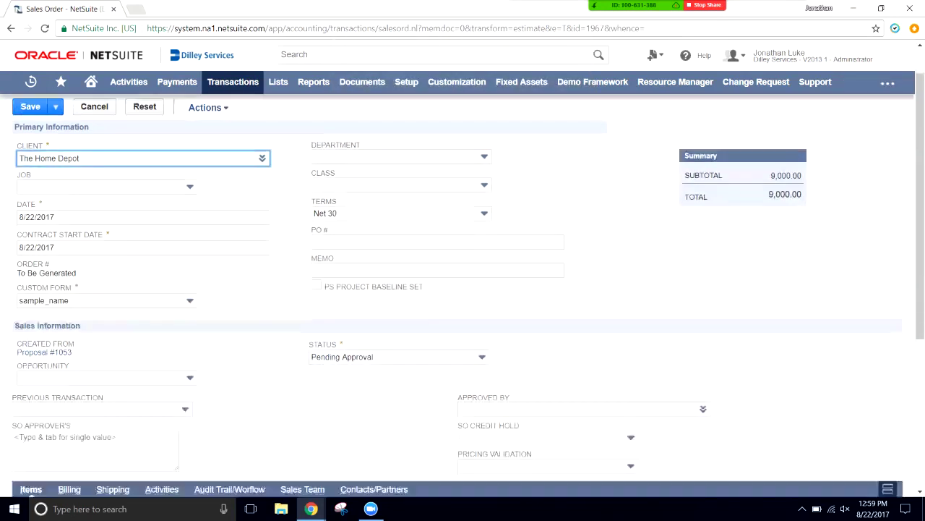
pyautogui.scroll(-4, 462, 289)
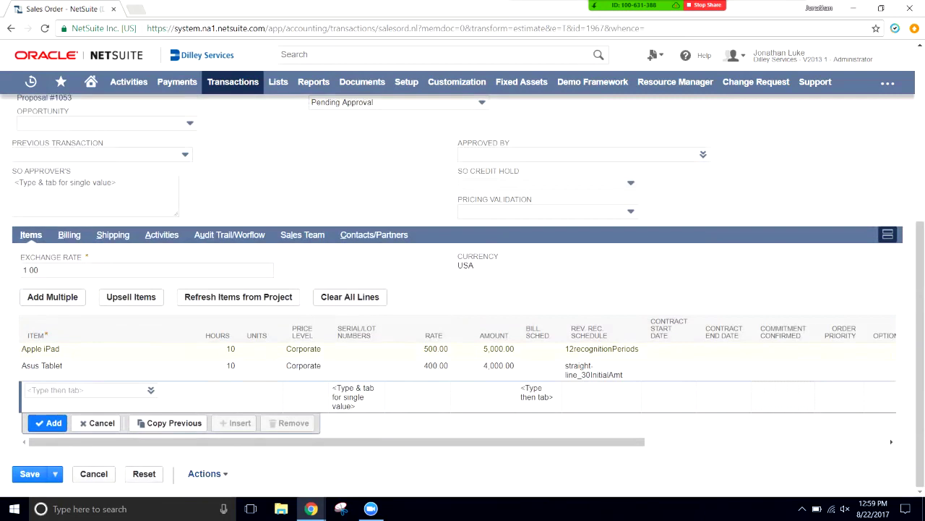
pyautogui.scroll(5, 463, 289)
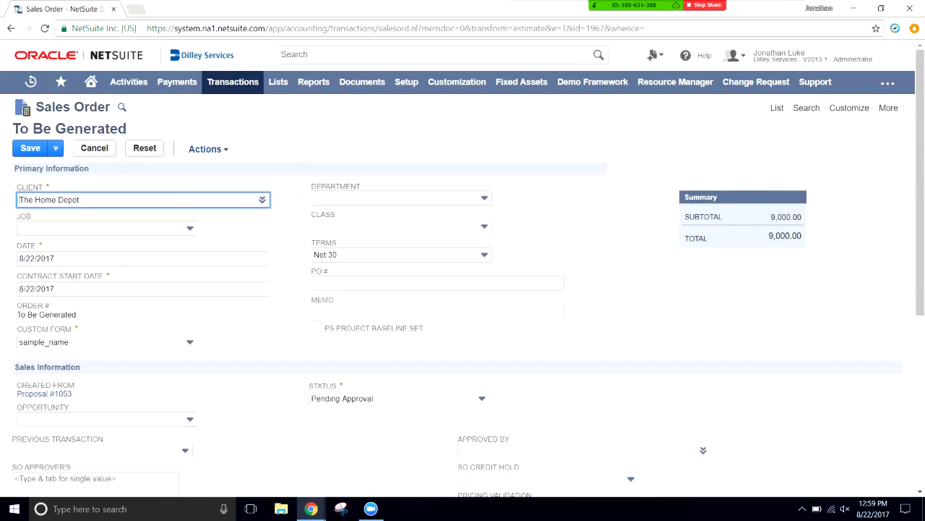
pyautogui.scroll(-3, 463, 289)
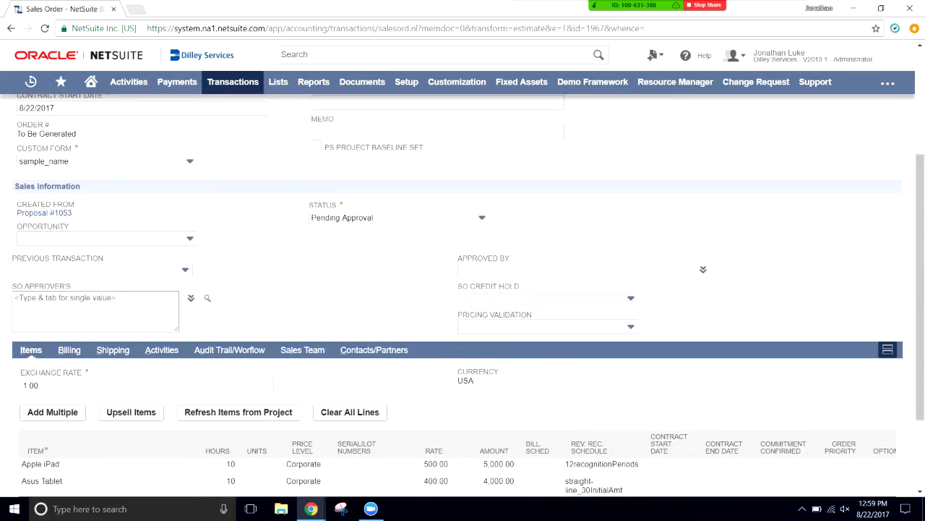
pyautogui.scroll(-2, 462, 289)
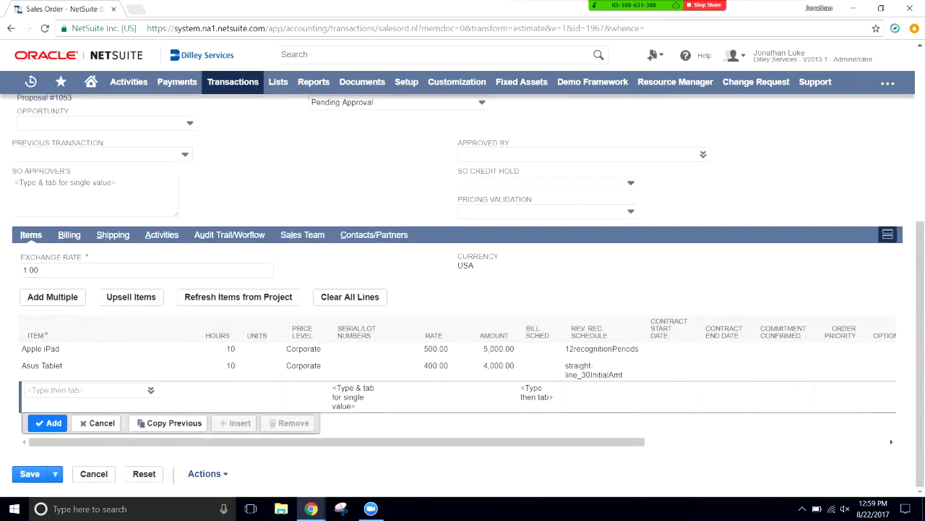
# - Clear the Rev. Rec. Schedule on both the Apple iPad and Asus Tablet lines and commit them
pyautogui.click(602, 348)
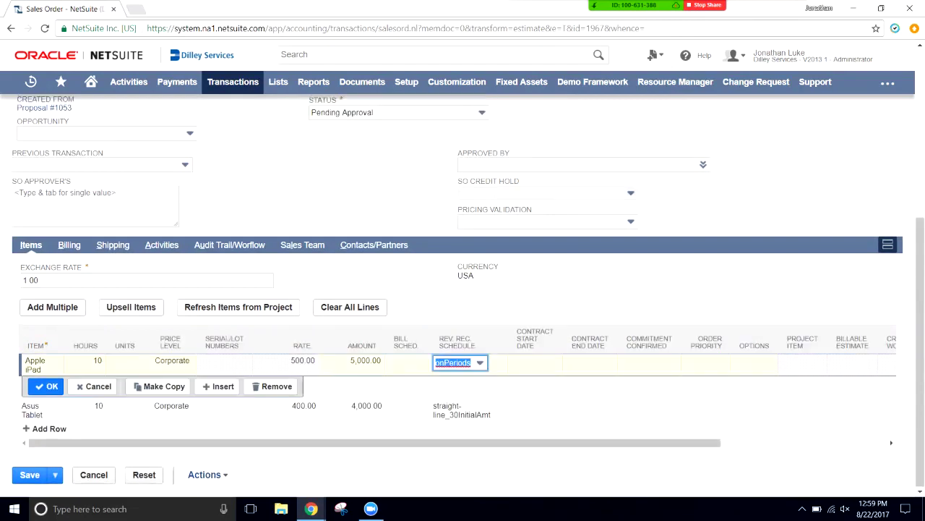
pyautogui.click(480, 362)
pyautogui.press('BackSpace')
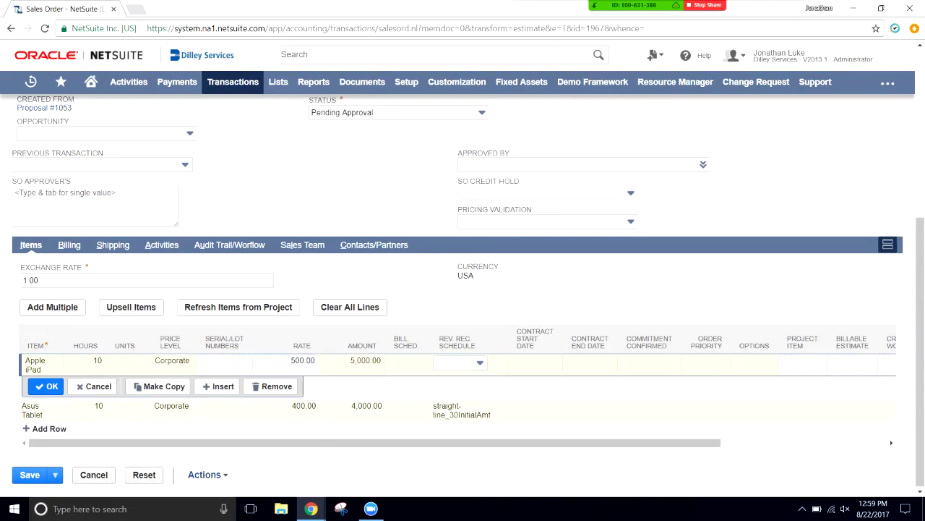
pyautogui.click(461, 409)
pyautogui.click(483, 383)
pyautogui.press('BackSpace')
pyautogui.scroll(1, 462, 289)
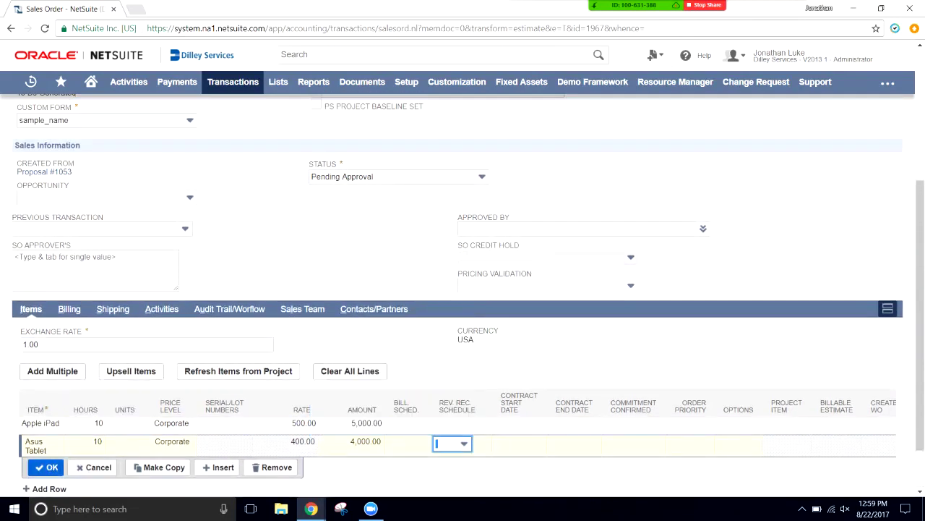
pyautogui.click(46, 467)
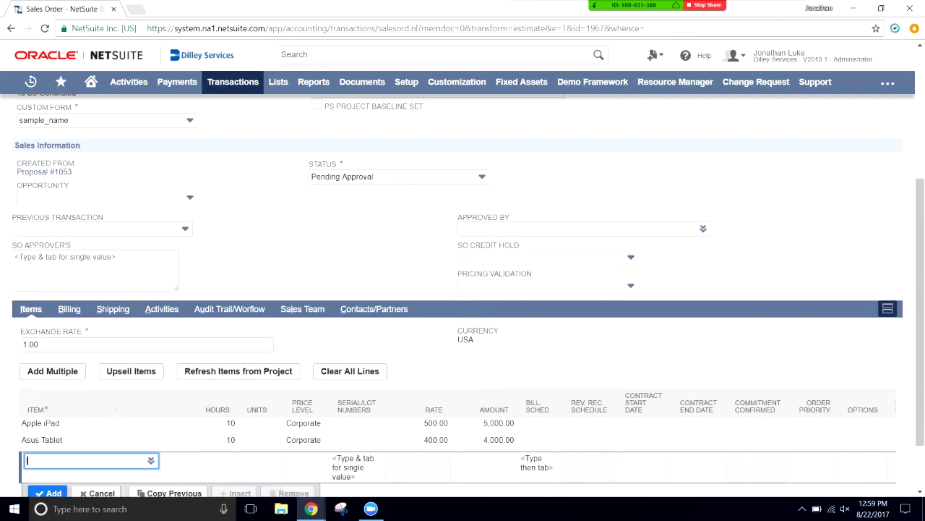
pyautogui.scroll(-1, 463, 289)
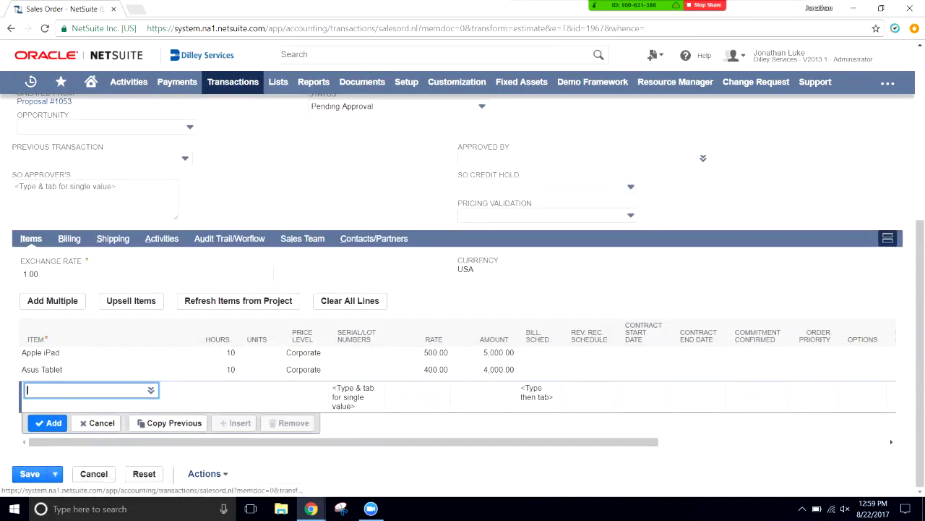
pyautogui.click(69, 238)
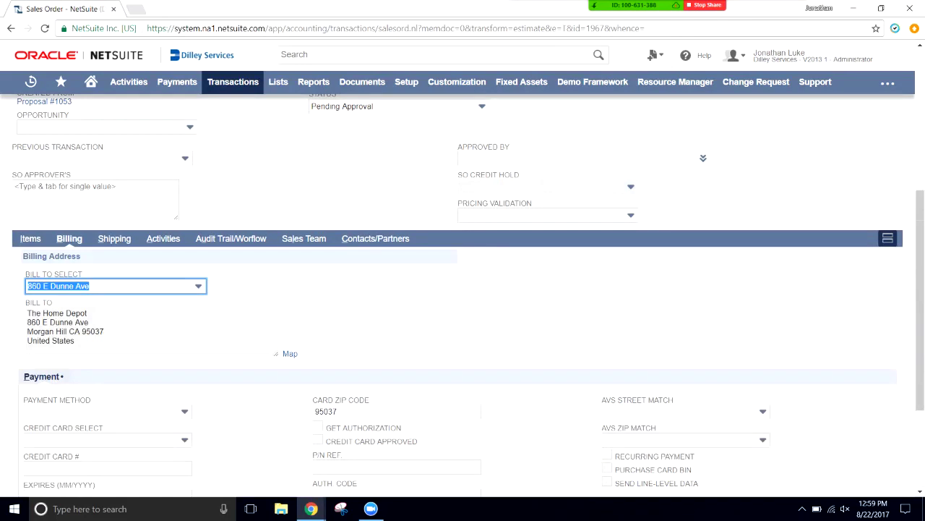
pyautogui.scroll(-2, 463, 289)
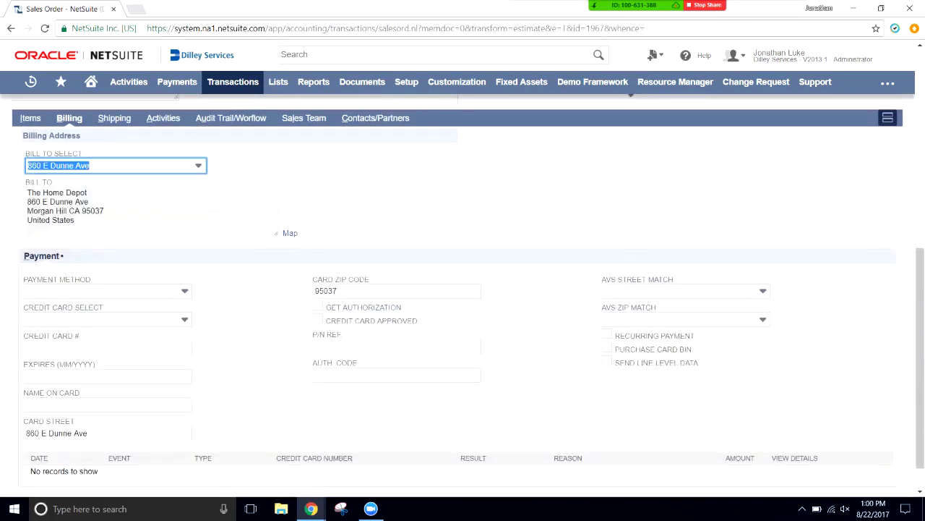
pyautogui.scroll(-1, 463, 290)
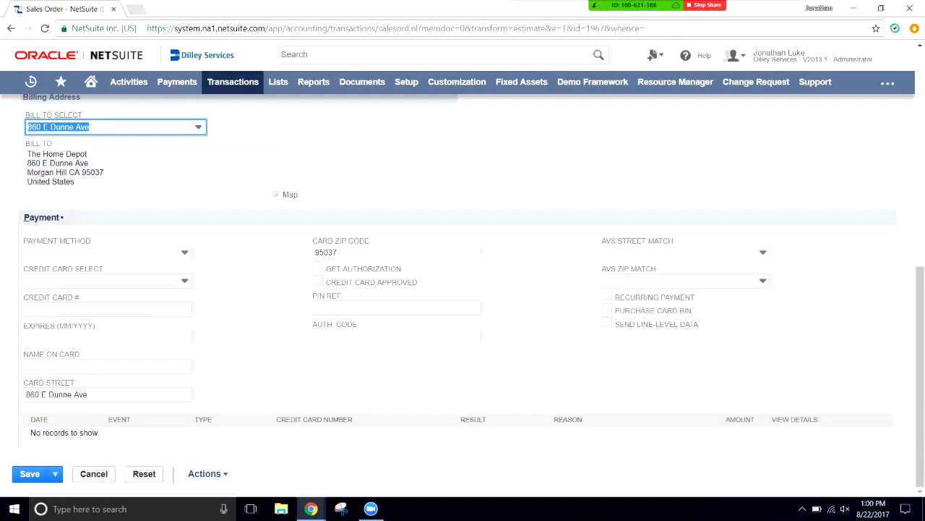
pyautogui.scroll(3, 463, 289)
pyautogui.click(112, 282)
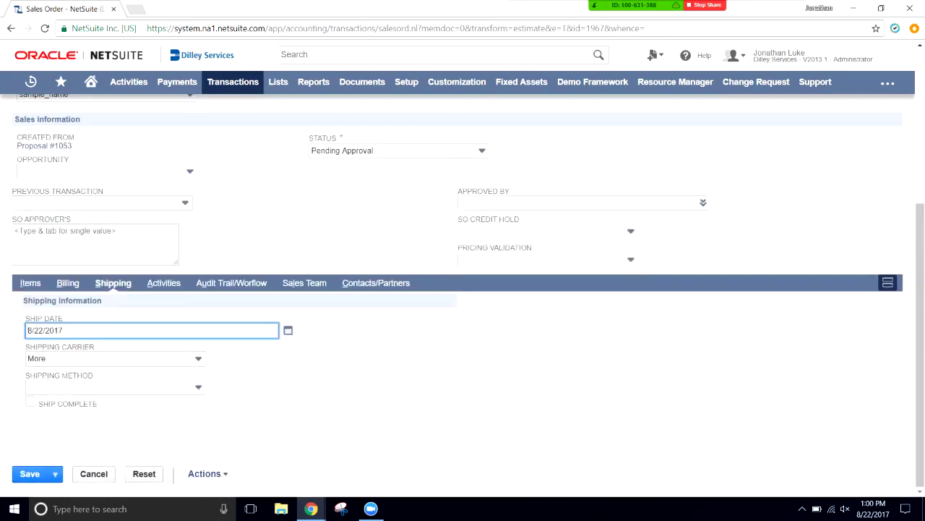
pyautogui.click(163, 283)
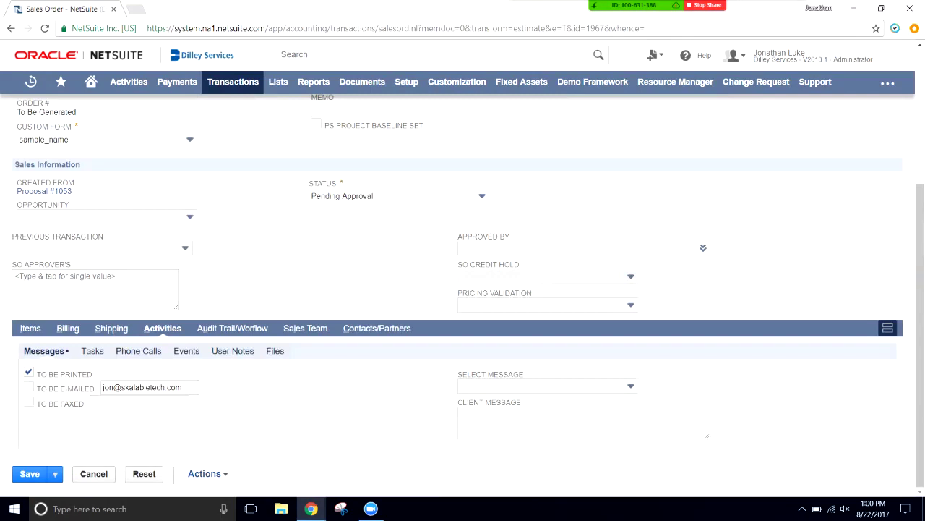
pyautogui.click(31, 328)
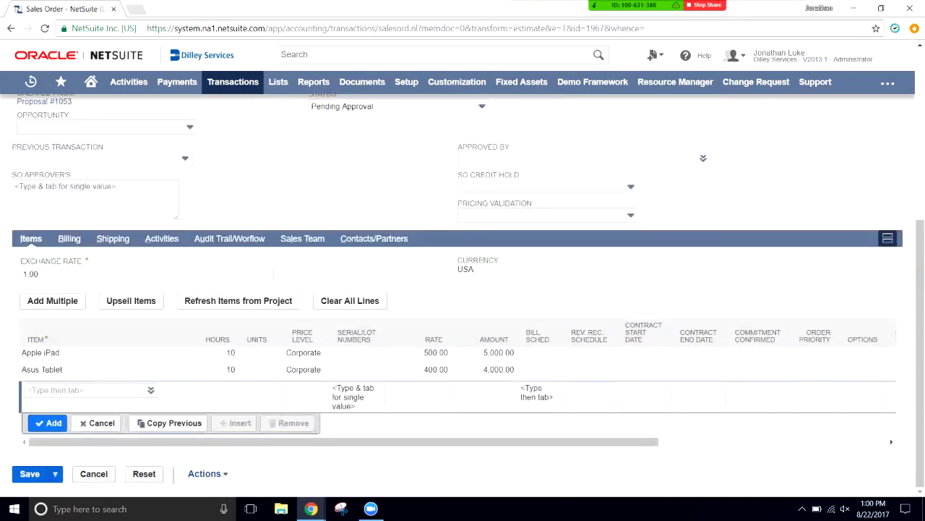
# - Save the sales order as 2142 for The Home Depot, totalling 9,000.00
pyautogui.click(30, 473)
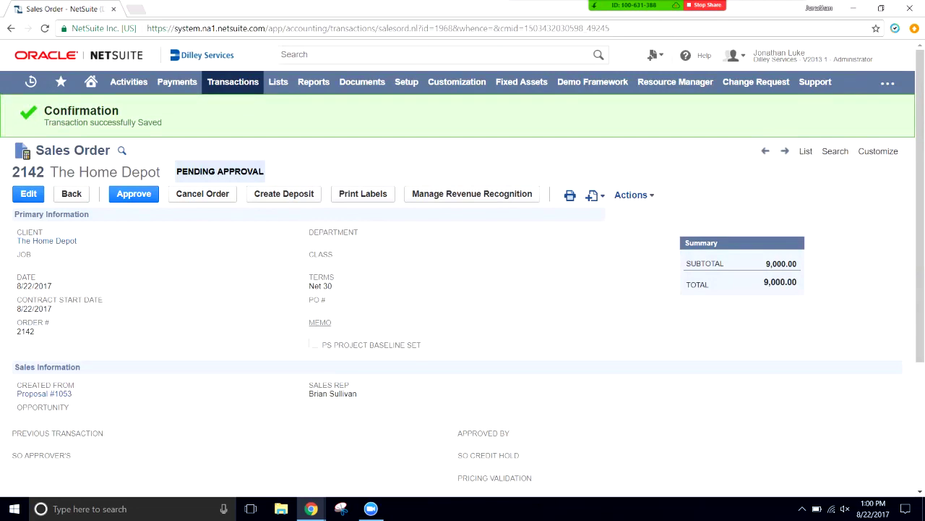
pyautogui.scroll(-3, 463, 289)
pyautogui.click(134, 194)
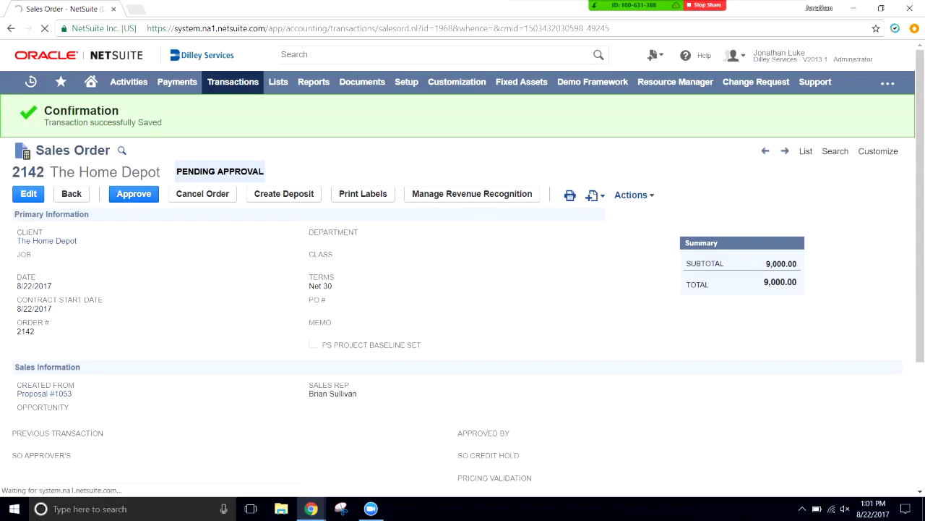
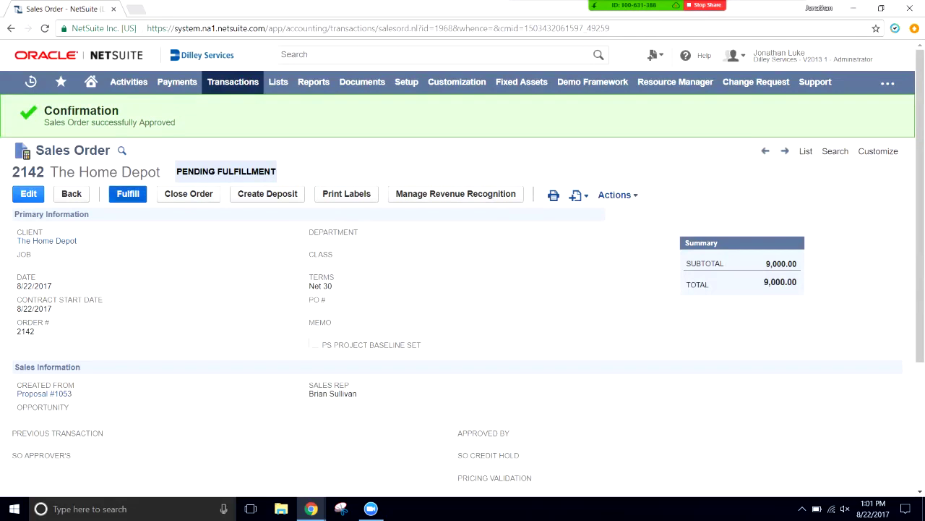
# - Scroll down to review the Apple iPad and Asus Tablet item lines on sales order 2142
pyautogui.scroll(-3, 463, 289)
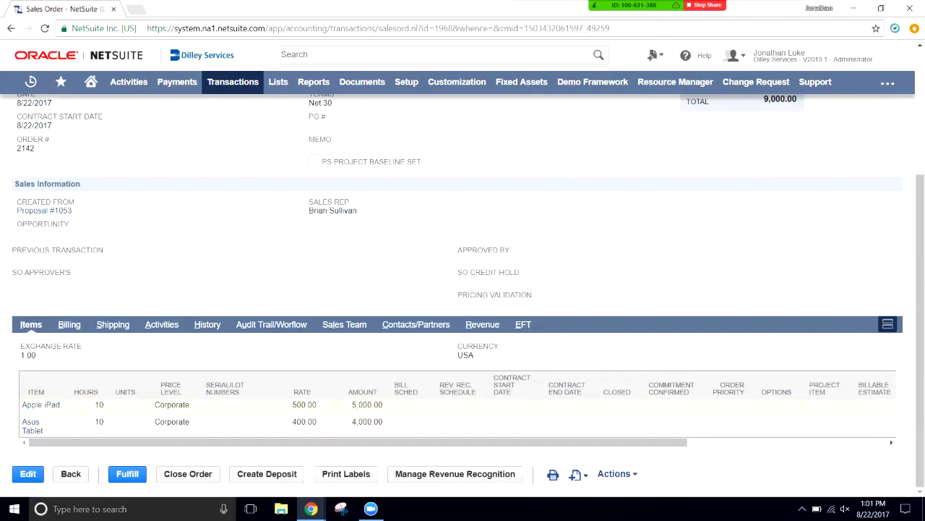
pyautogui.moveTo(99, 391); pyautogui.dragTo(74, 392)
# - Start fulfilling sales order 2142 and set both item lines' department to Engineering
pyautogui.click(127, 473)
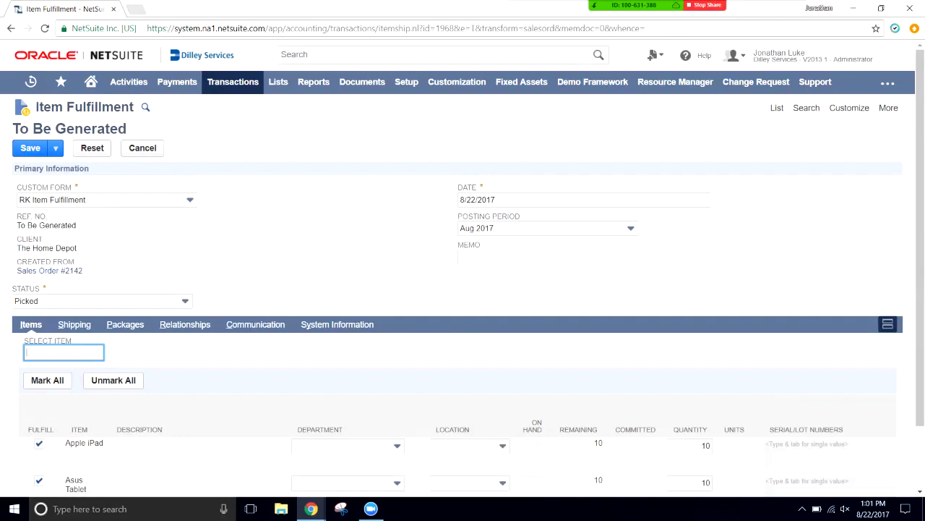
pyautogui.scroll(-1, 463, 290)
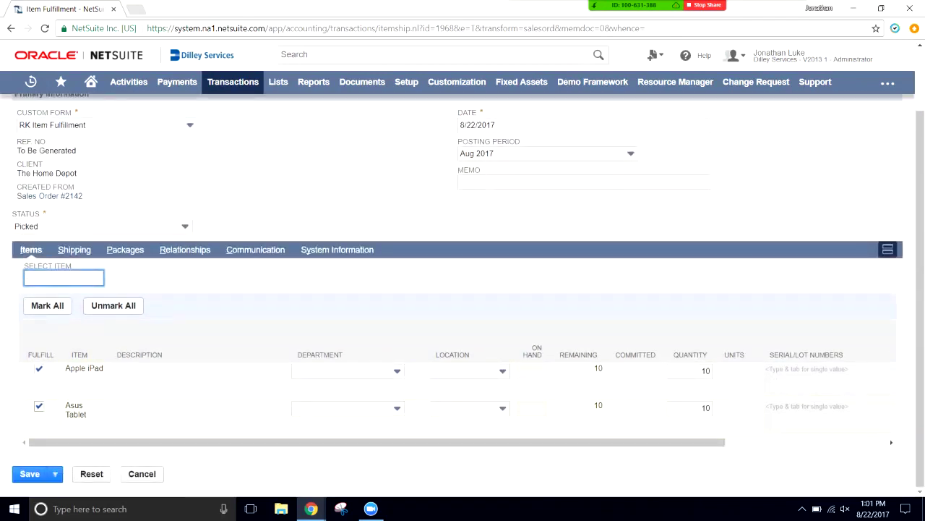
pyautogui.click(397, 371)
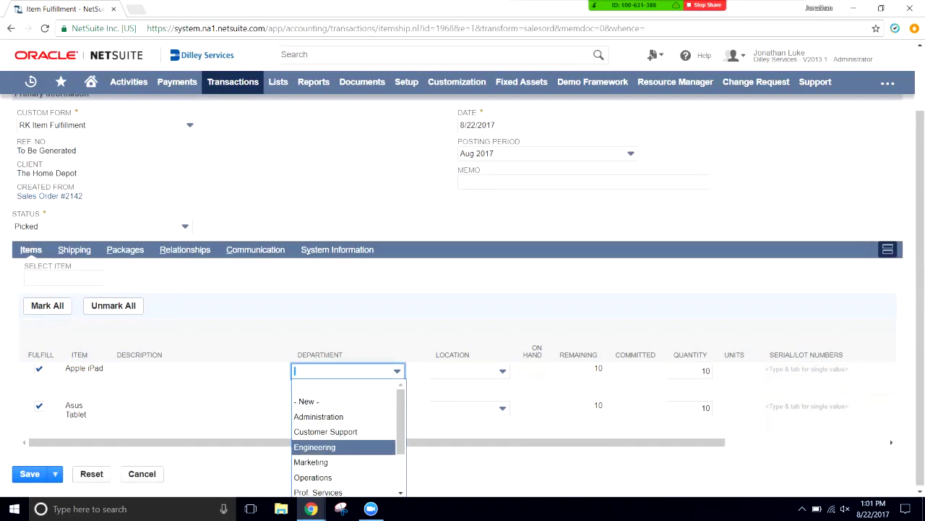
pyautogui.press('Return')
pyautogui.click(397, 408)
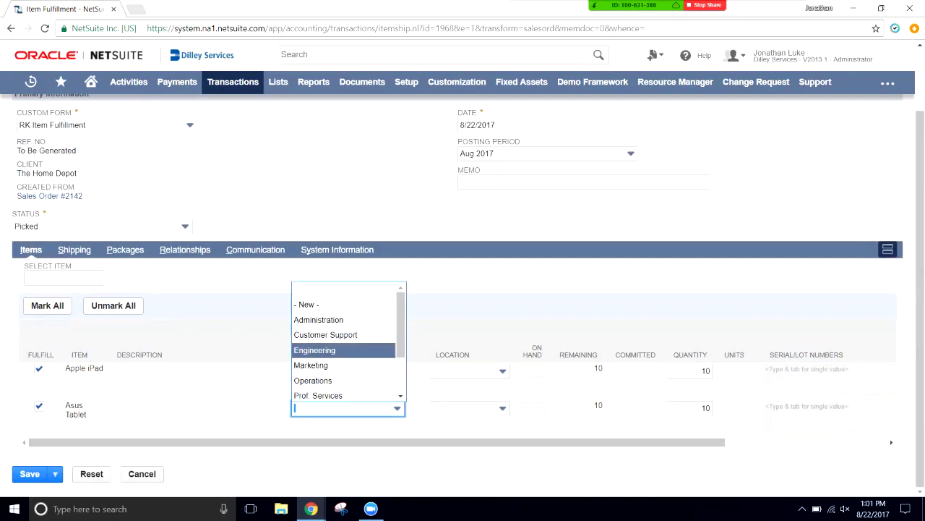
pyautogui.press('Return')
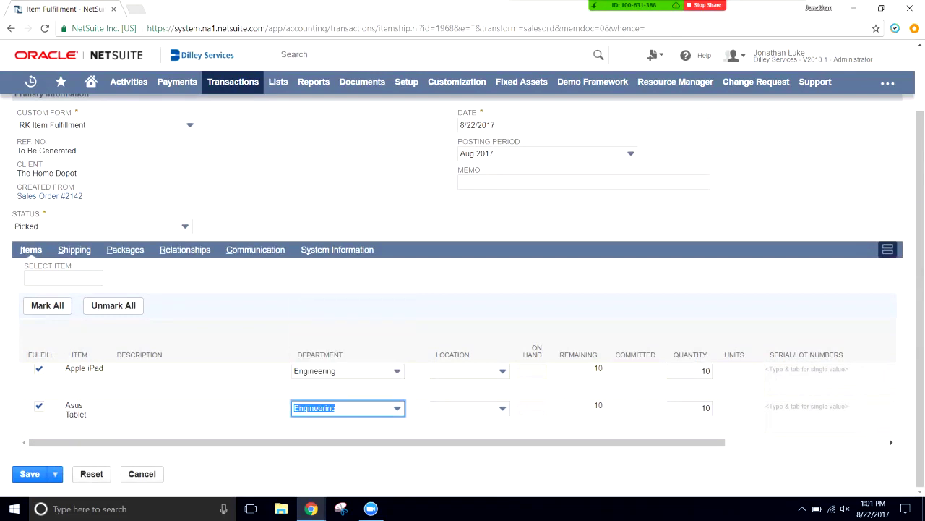
# - Set the location of both the Apple iPad and Asus Tablet lines to San Jose
pyautogui.click(503, 371)
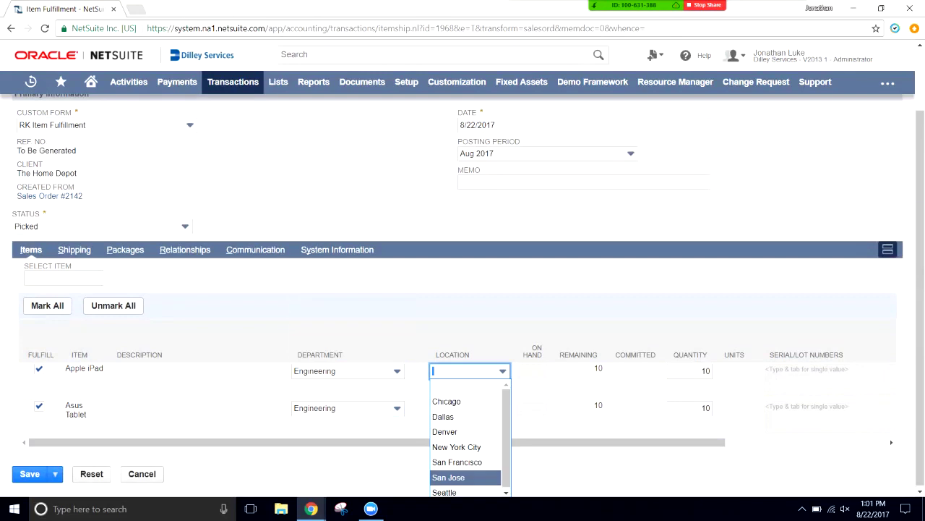
pyautogui.click(448, 477)
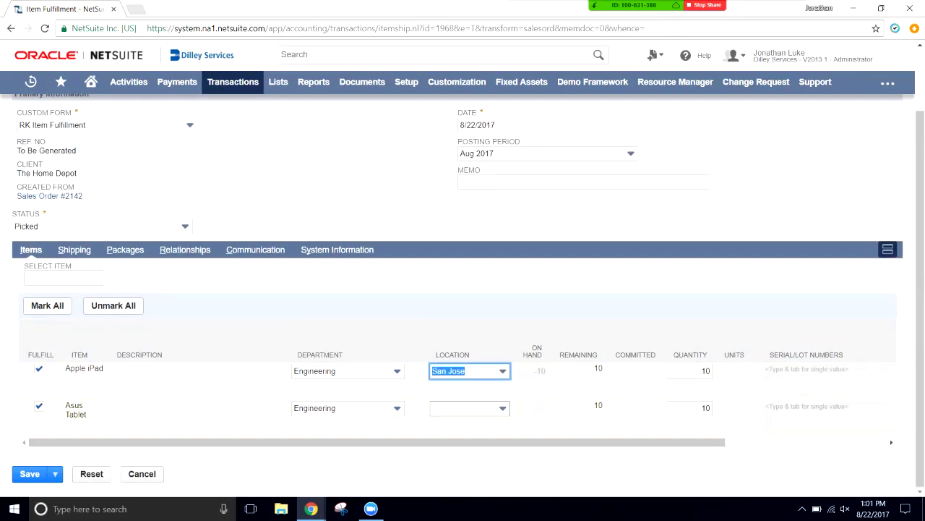
pyautogui.click(469, 407)
pyautogui.press('Up')
pyautogui.press('Up')
pyautogui.press('Down')
pyautogui.press('Down')
pyautogui.press('Down')
pyautogui.press('Down')
pyautogui.press('Down')
pyautogui.press('Down')
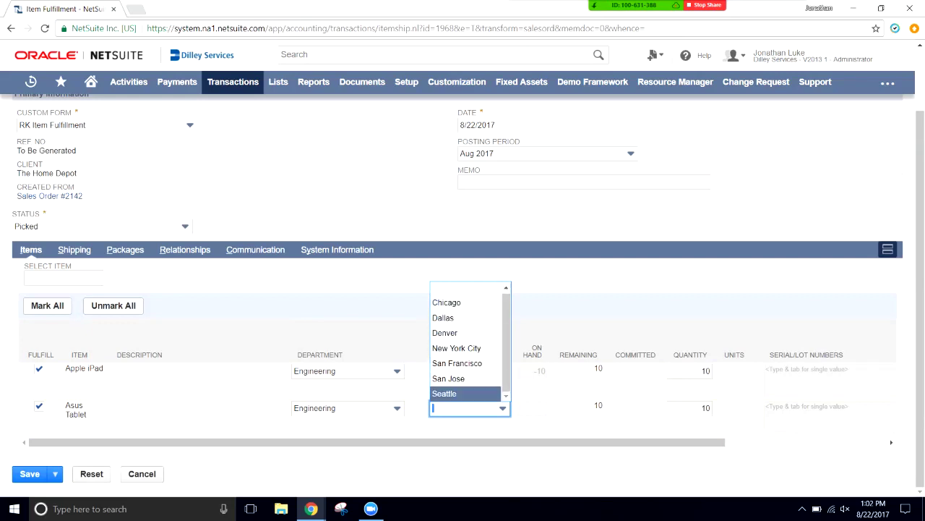
pyautogui.press('Up')
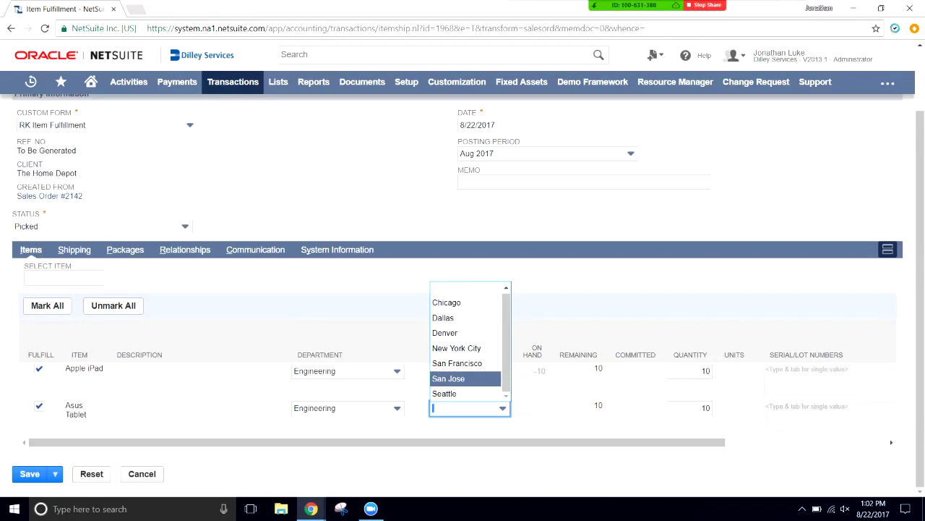
pyautogui.press('Return')
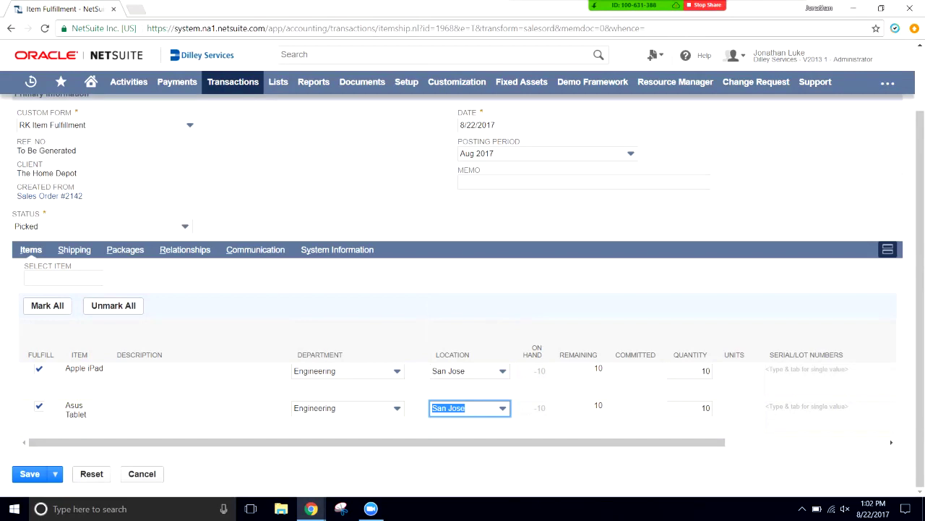
# - Check each line's on-hand -10 and remaining 10, then view the Shipping details
pyautogui.click(539, 370)
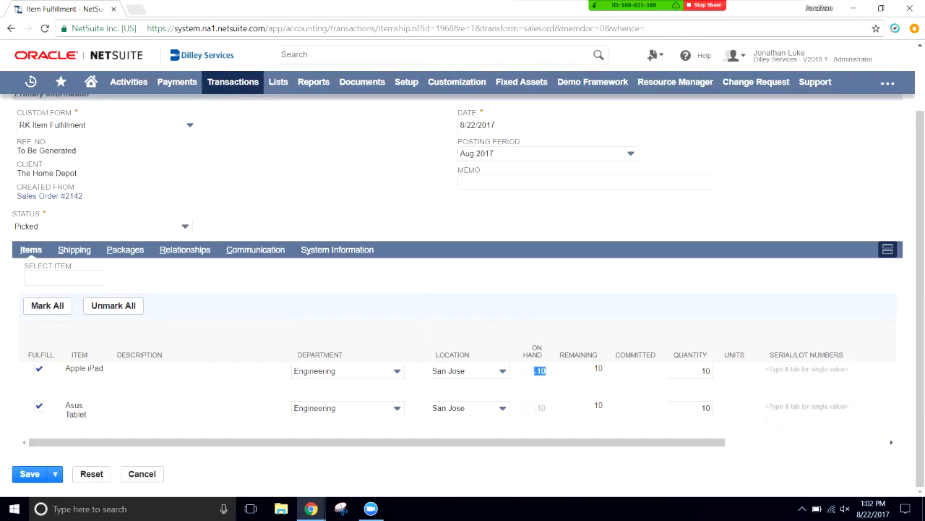
pyautogui.click(540, 408)
pyautogui.click(598, 368)
pyautogui.click(691, 370)
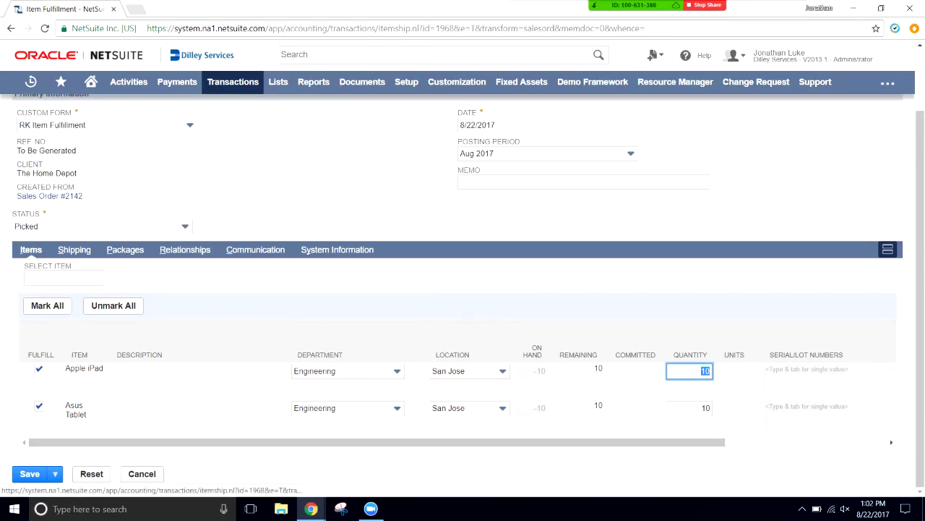
pyautogui.click(75, 249)
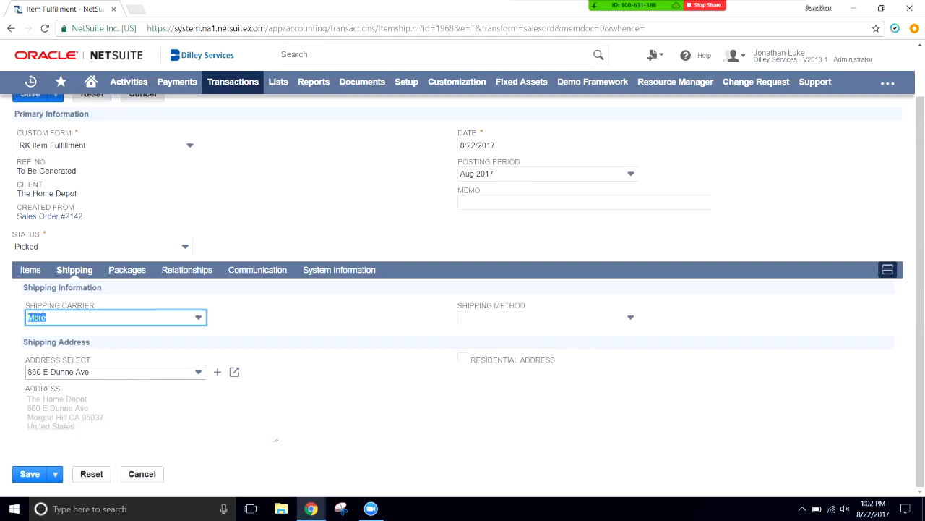
pyautogui.click(116, 317)
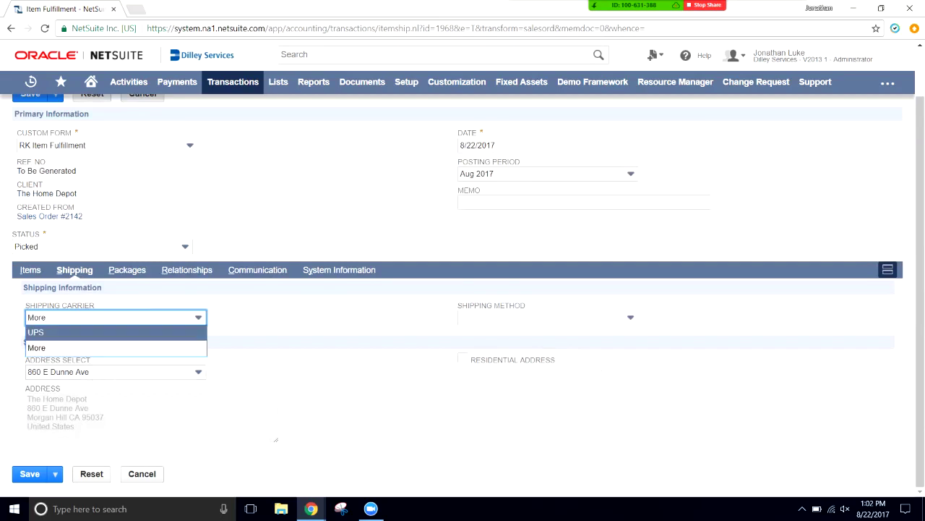
pyautogui.press('Down')
pyautogui.press('Return')
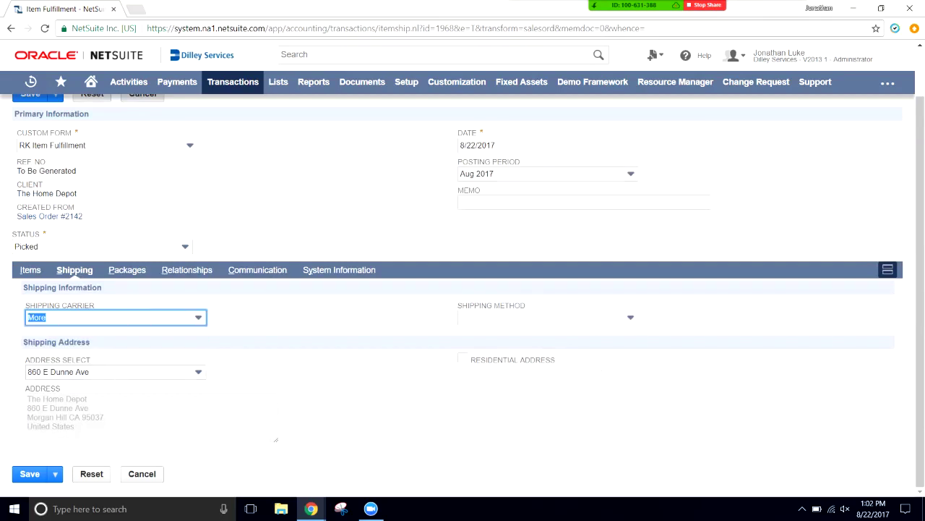
pyautogui.press('Tab')
pyautogui.press('Up')
pyautogui.press('Down')
pyautogui.press('Down')
pyautogui.press('Down')
pyautogui.press('Up')
pyautogui.press('Up')
pyautogui.press('Tab')
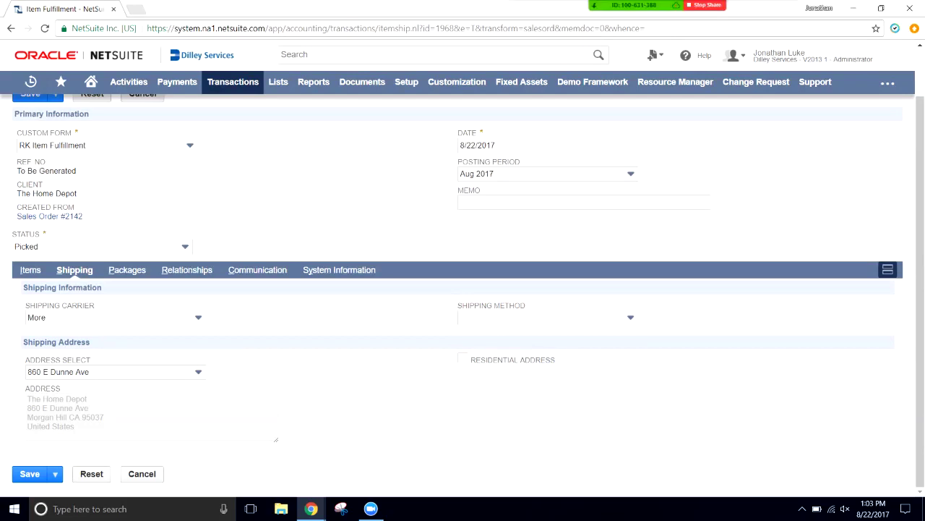
pyautogui.moveTo(27, 399); pyautogui.dragTo(75, 425)
pyautogui.click(74, 426)
pyautogui.scroll(1, 463, 290)
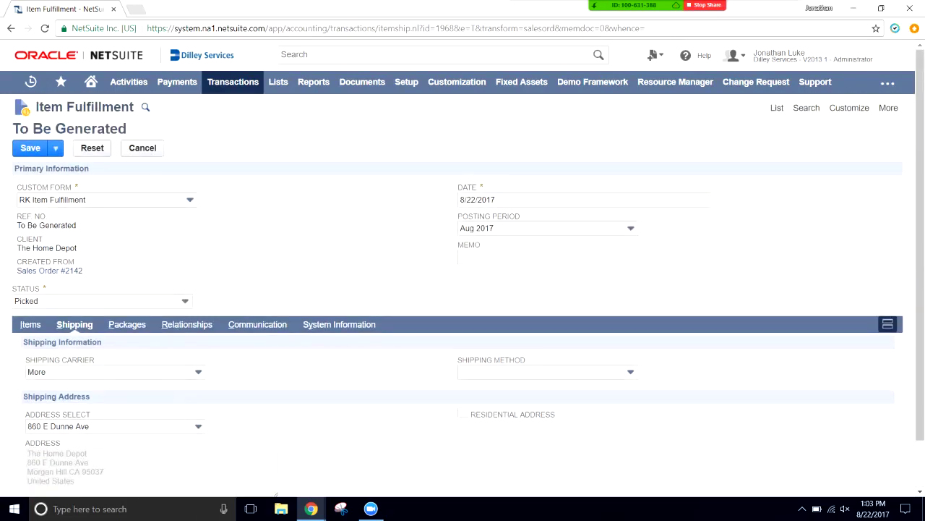
# - Save item fulfillment 30, mark it packed and shipped, and return to sales order 2142
pyautogui.click(31, 148)
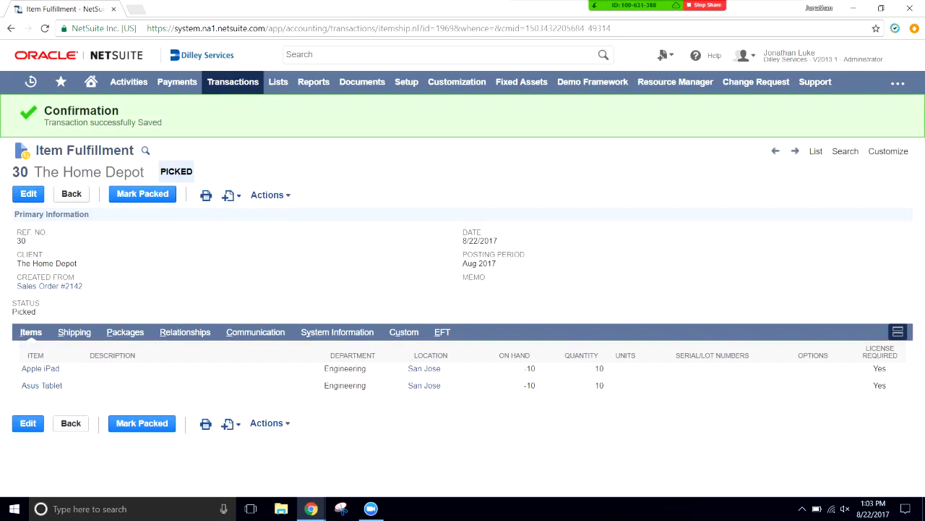
pyautogui.moveTo(160, 172); pyautogui.dragTo(193, 172)
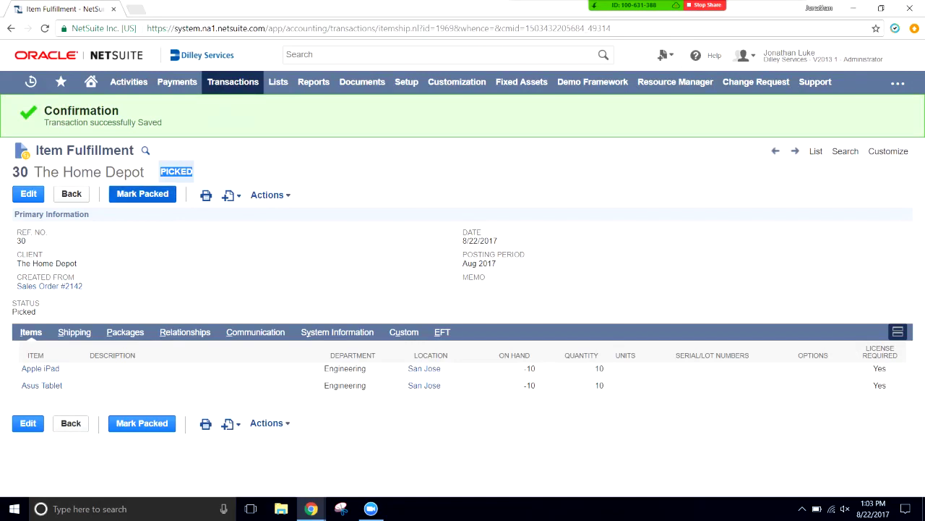
pyautogui.click(142, 194)
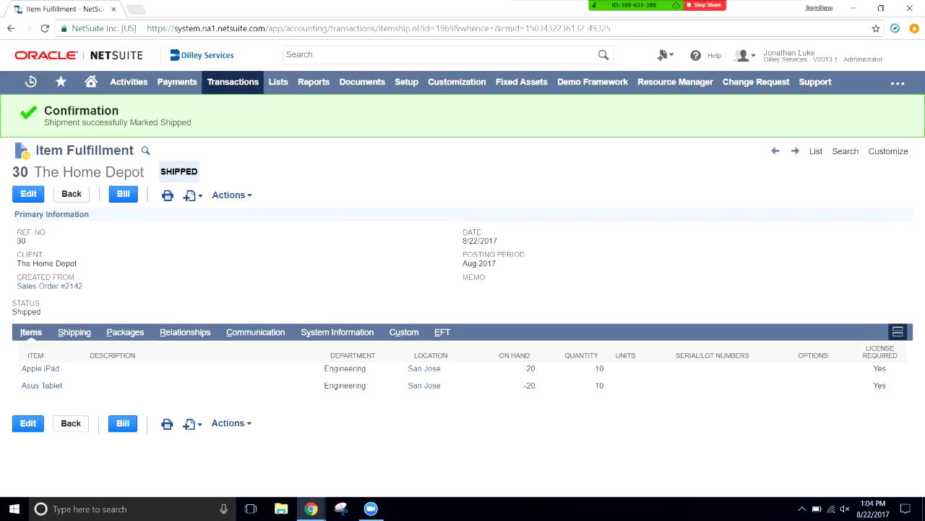
pyautogui.click(49, 286)
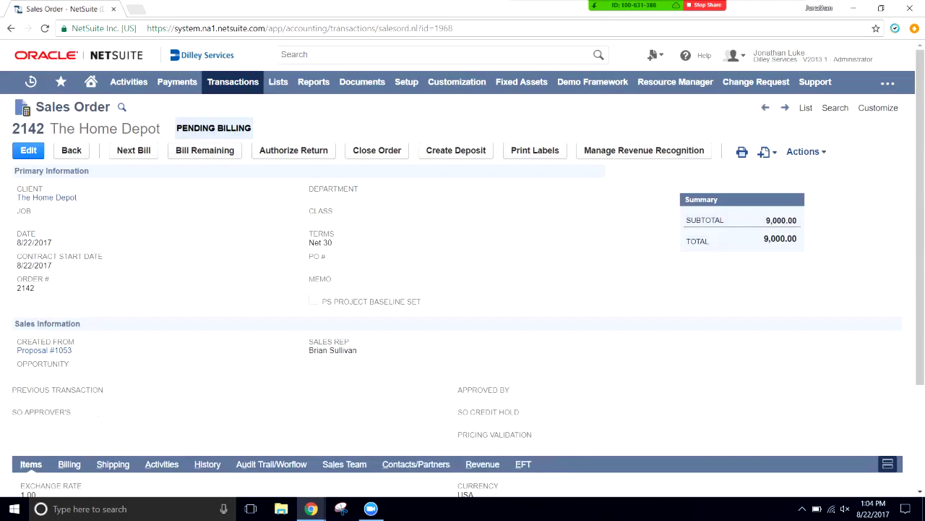
# - Bill sales order 2142 as invoice 0199 for 9,000.00 and save it
pyautogui.click(205, 149)
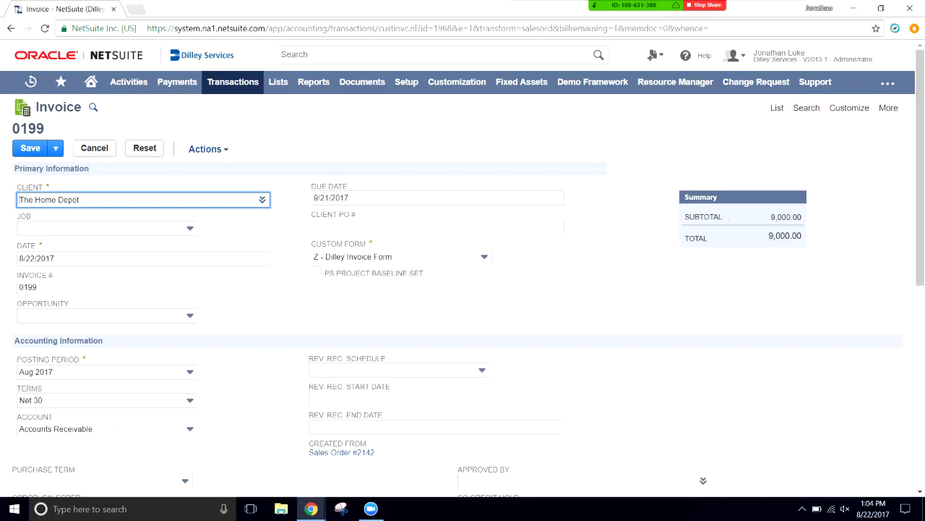
pyautogui.scroll(-2, 463, 290)
pyautogui.scroll(-1, 463, 289)
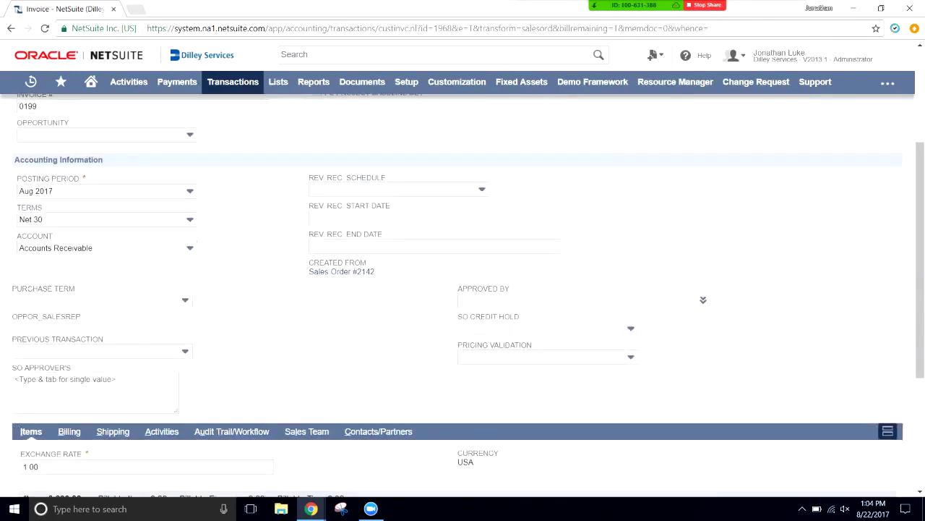
pyautogui.scroll(-3, 463, 290)
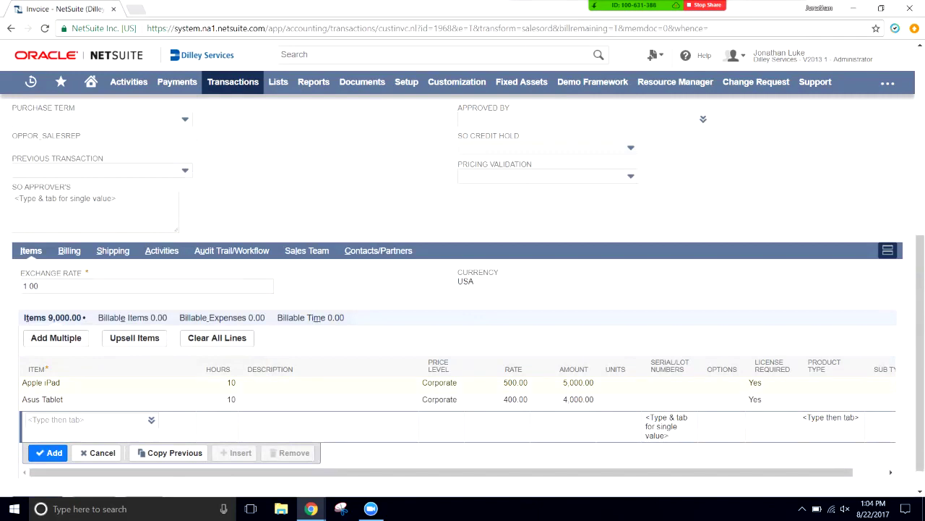
pyautogui.scroll(6, 463, 289)
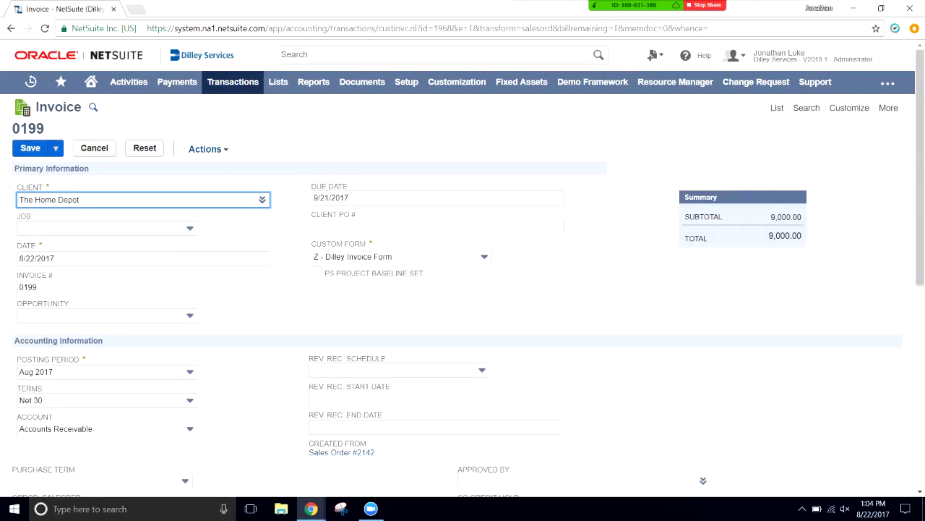
pyautogui.click(30, 147)
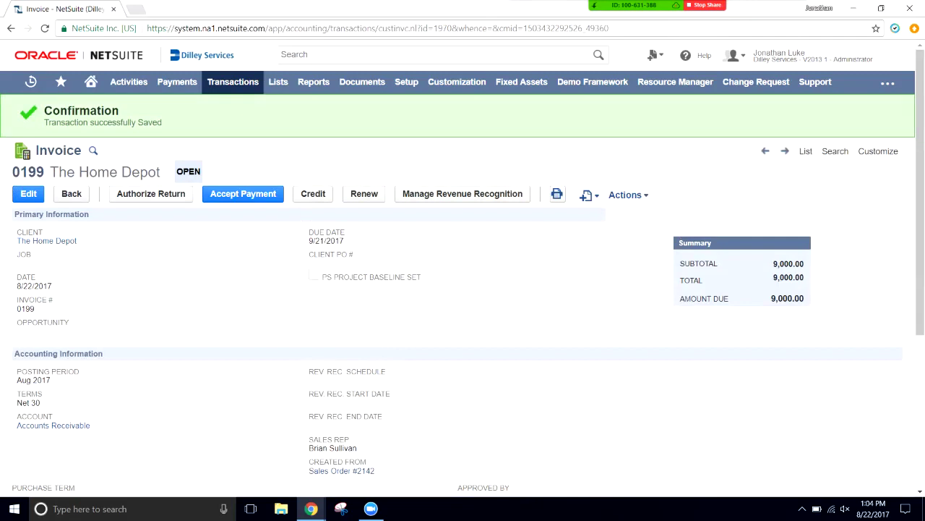
# - Open sales order 2142 in a background tab and view invoice 0199's GL impact with its 9,000.00 receivable debit
pyautogui.scroll(-2, 341, 350)
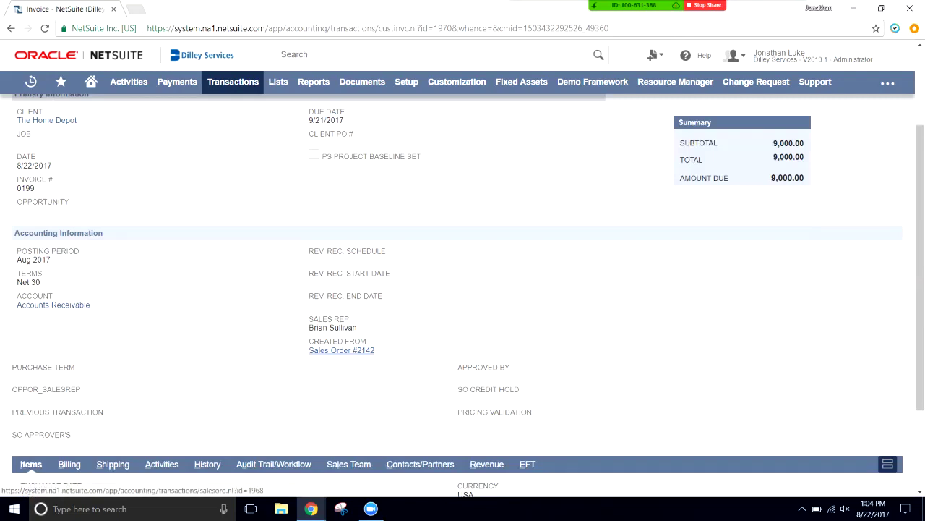
pyautogui.moveTo(16, 248); pyautogui.dragTo(309, 338)
pyautogui.click(310, 338)
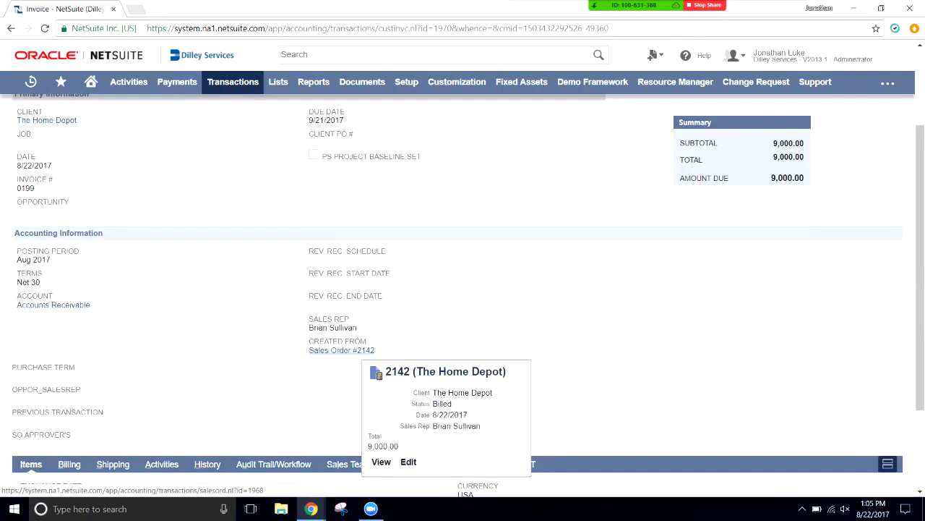
pyautogui.middleClick(342, 350)
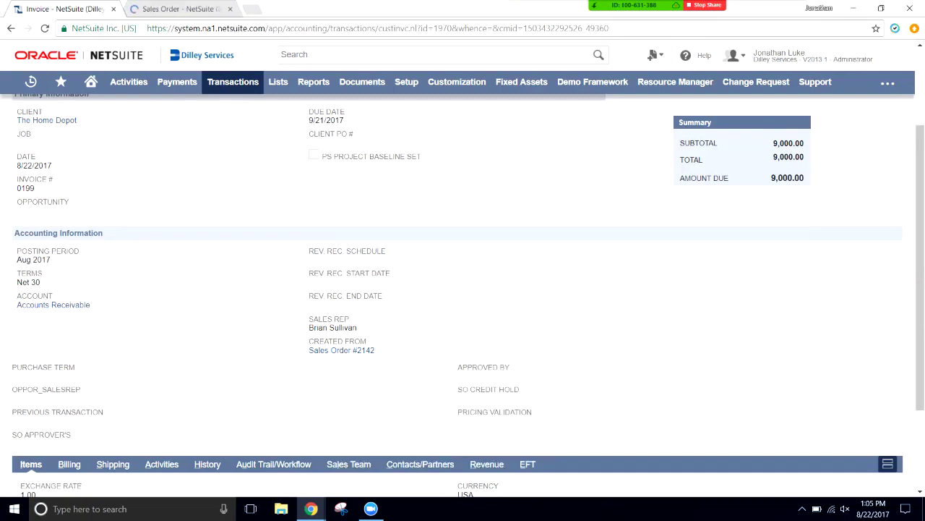
pyautogui.scroll(2, 462, 295)
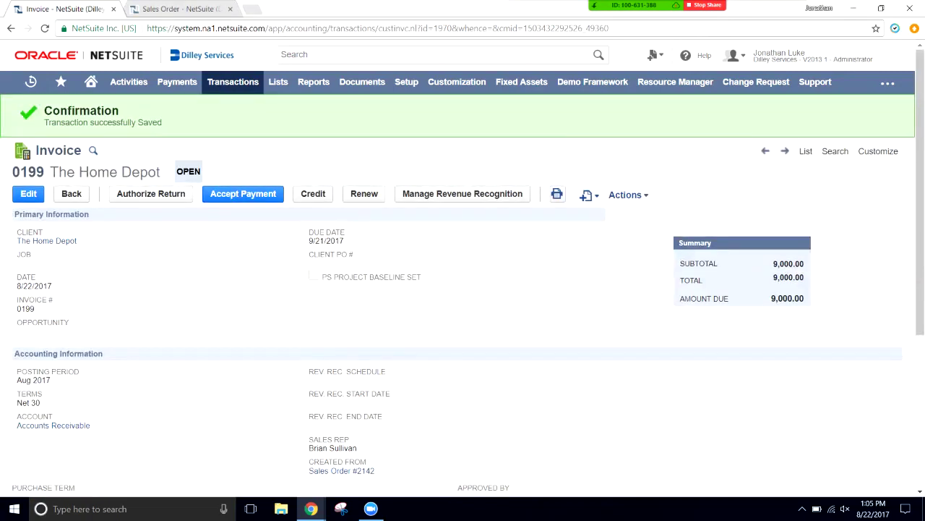
pyautogui.moveTo(625, 194)
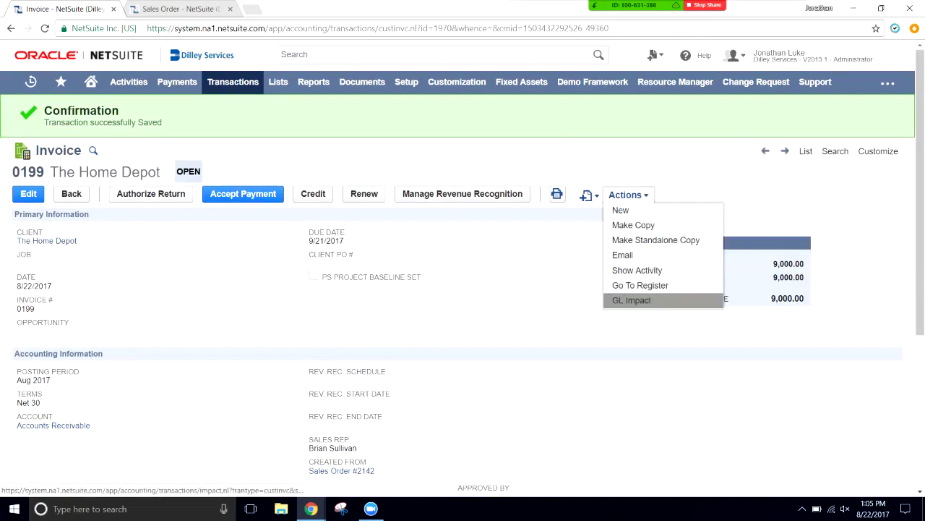
pyautogui.click(631, 299)
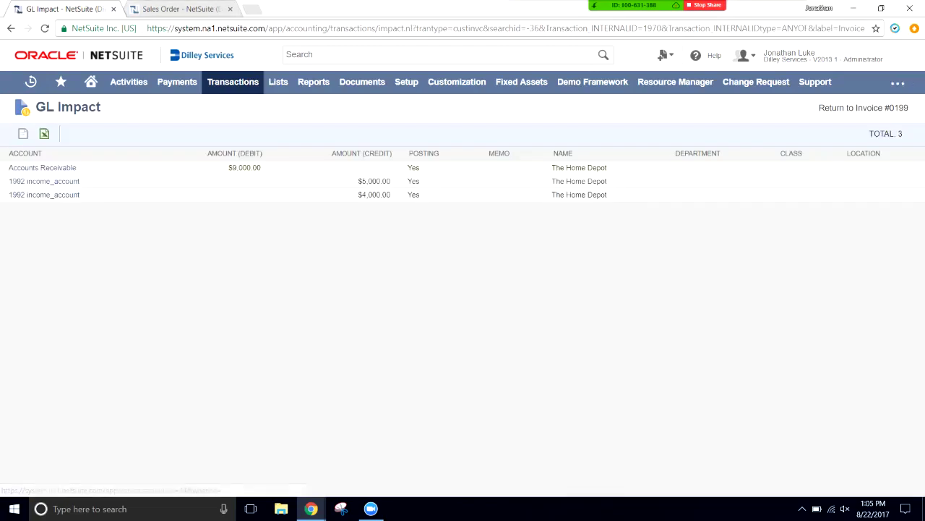
pyautogui.moveTo(439, 153); pyautogui.dragTo(410, 153)
pyautogui.moveTo(7, 167); pyautogui.dragTo(389, 168)
pyautogui.click(388, 168)
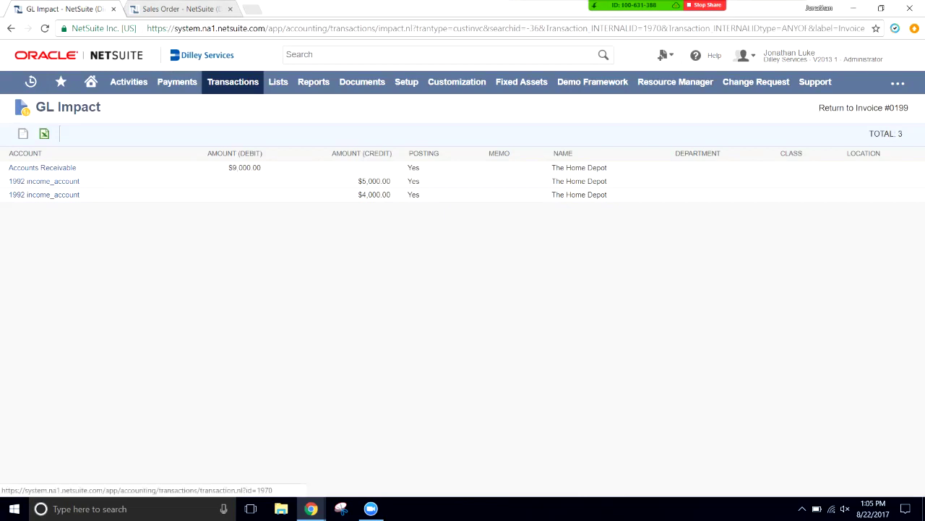
# - Return to invoice 0199, then view the GL impact of sales order 2142
pyautogui.moveTo(867, 108); pyautogui.dragTo(14, 109)
pyautogui.click(831, 107)
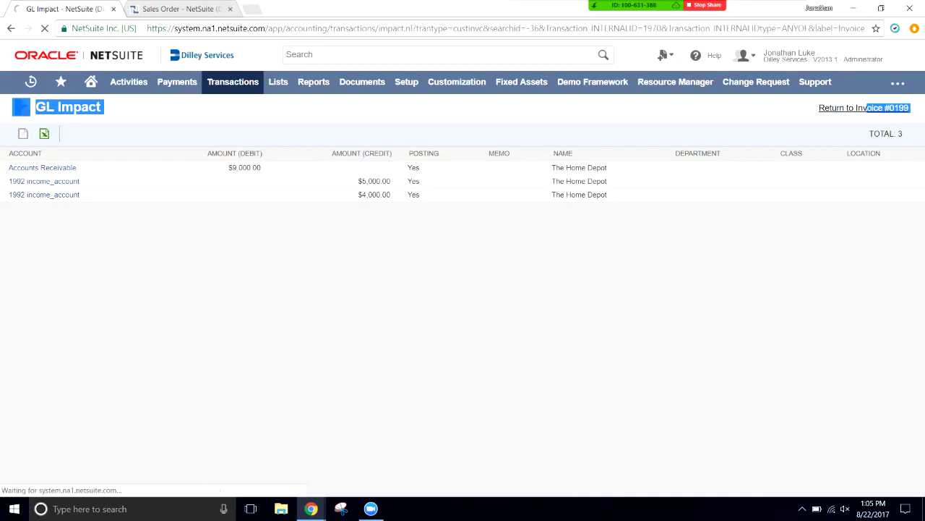
pyautogui.click(181, 9)
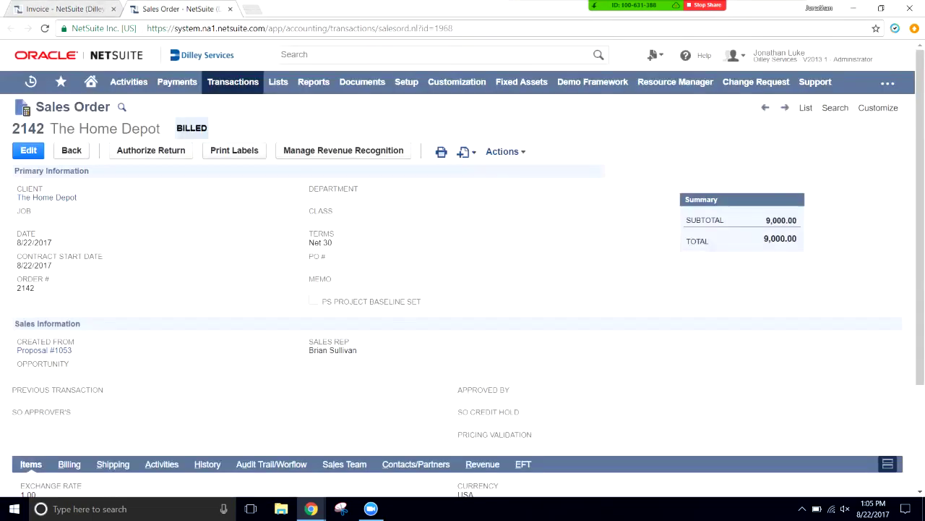
pyautogui.moveTo(506, 152)
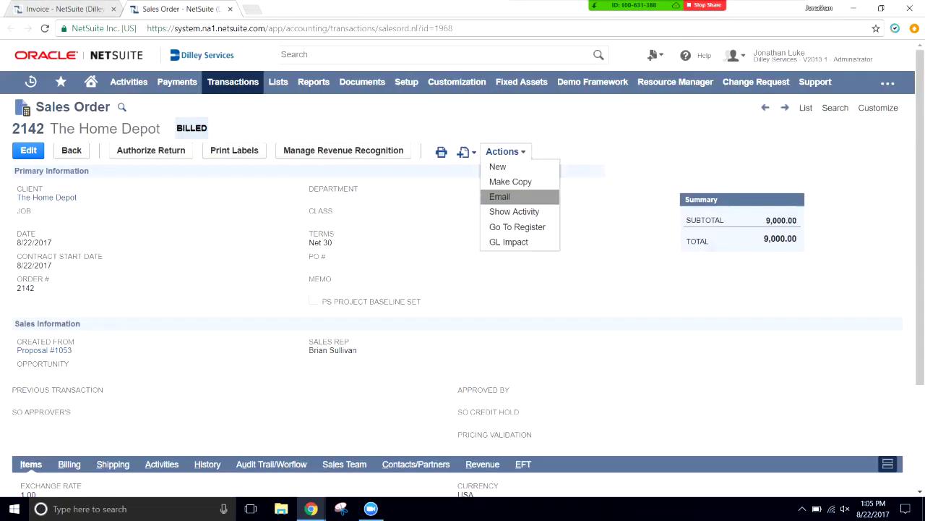
pyautogui.click(508, 242)
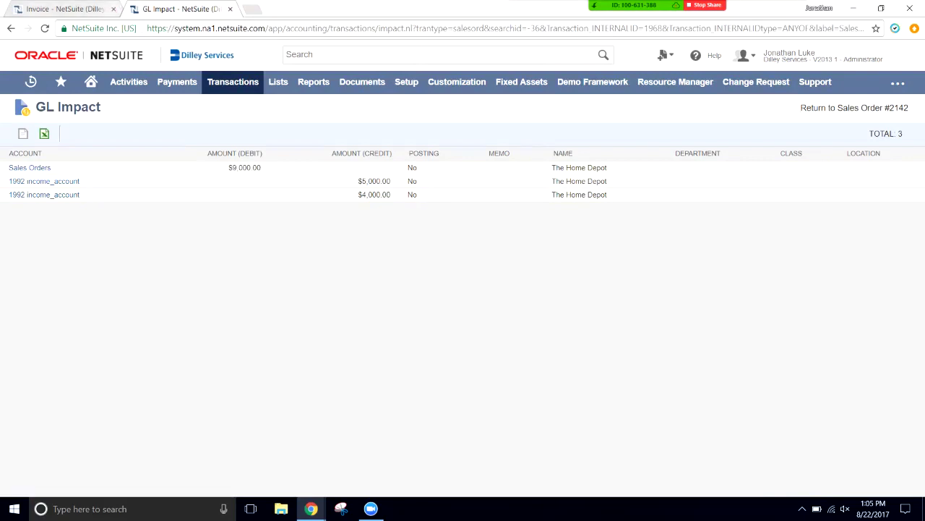
# - Close the sales order's GL Impact tab and scroll through invoice 0199, still 9,000.00 due
pyautogui.click(230, 9)
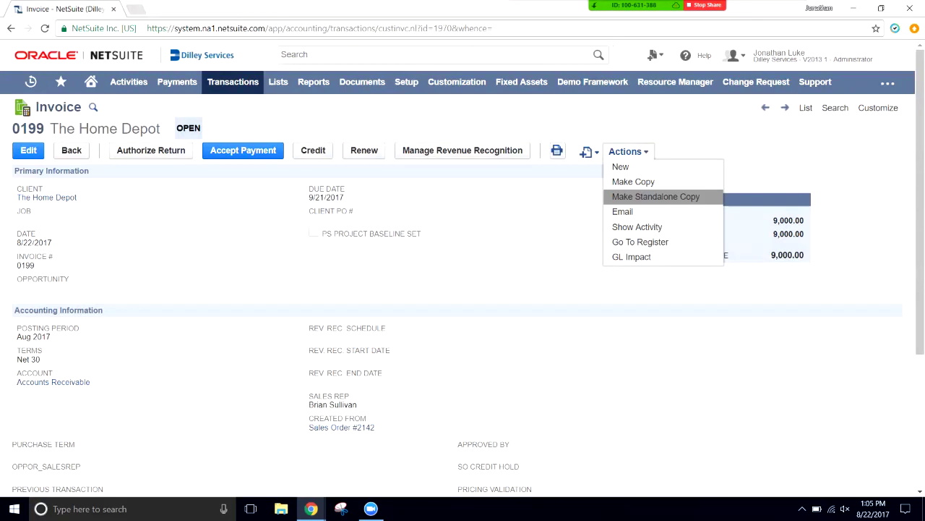
pyautogui.scroll(-1, 463, 273)
pyautogui.scroll(-3, 463, 290)
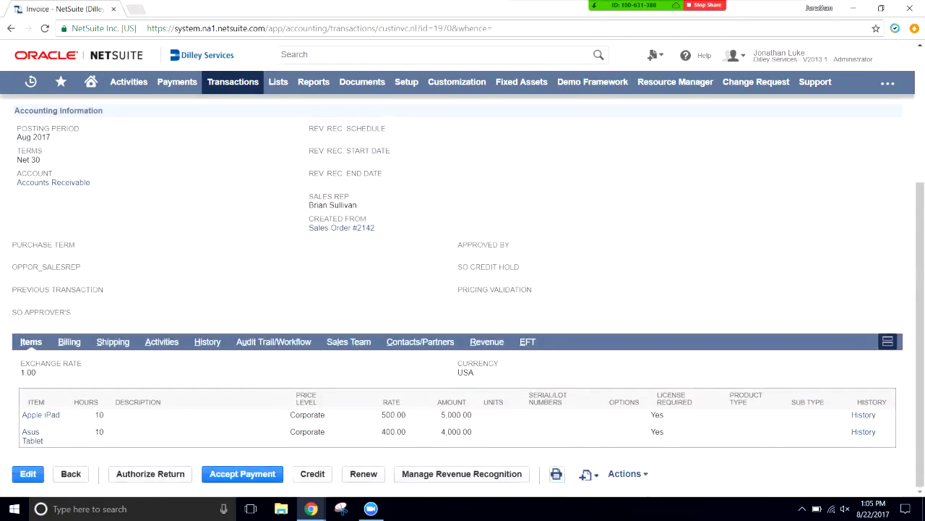
pyautogui.scroll(3, 463, 289)
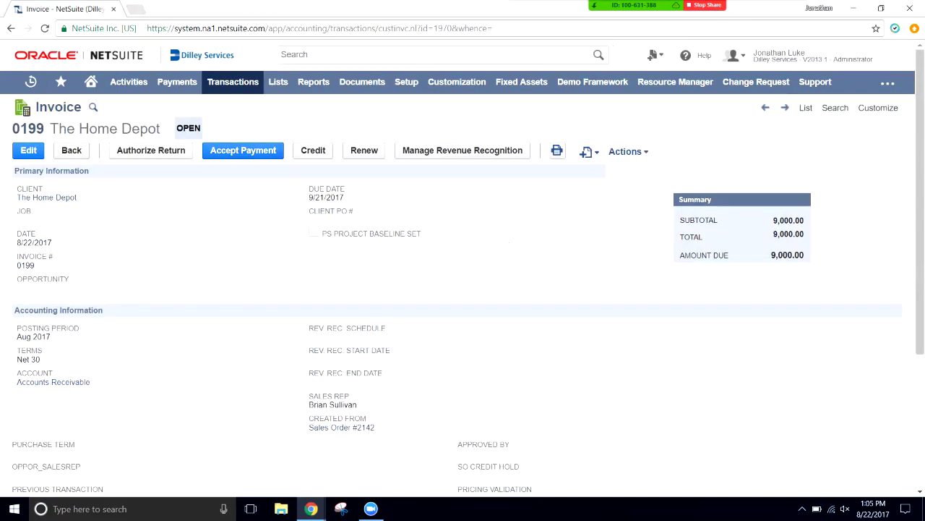
# - Go from invoice 0199 to The Home Depot's client record and start a new payment
pyautogui.click(47, 197)
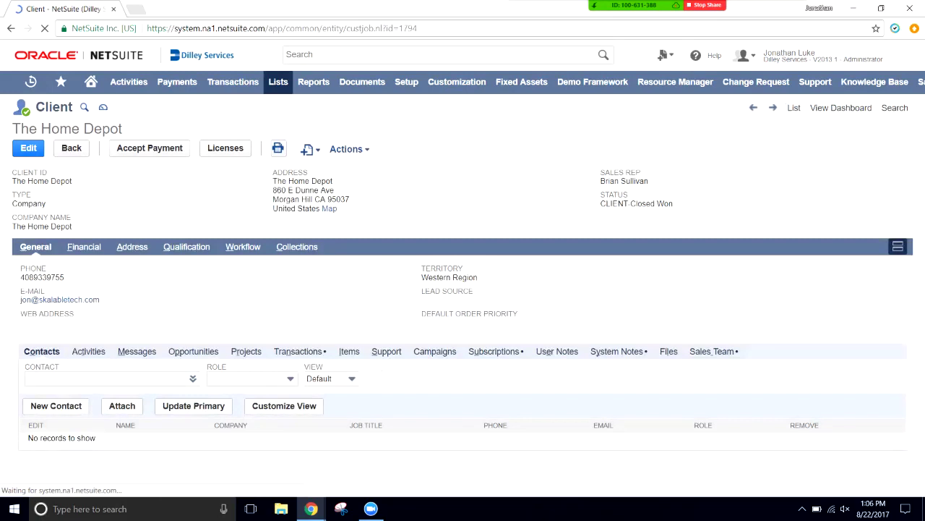
pyautogui.click(11, 28)
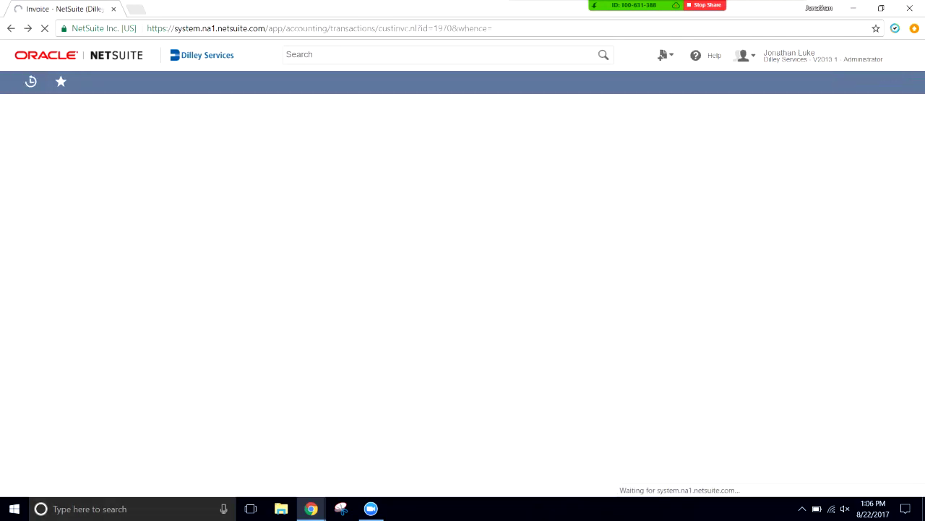
pyautogui.moveTo(77, 198); pyautogui.dragTo(18, 189)
pyautogui.click(22, 190)
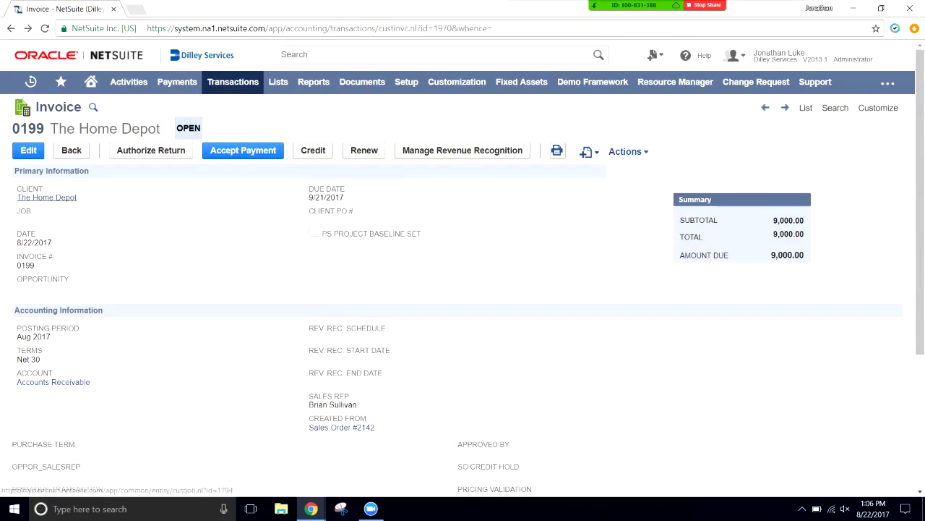
pyautogui.click(46, 197)
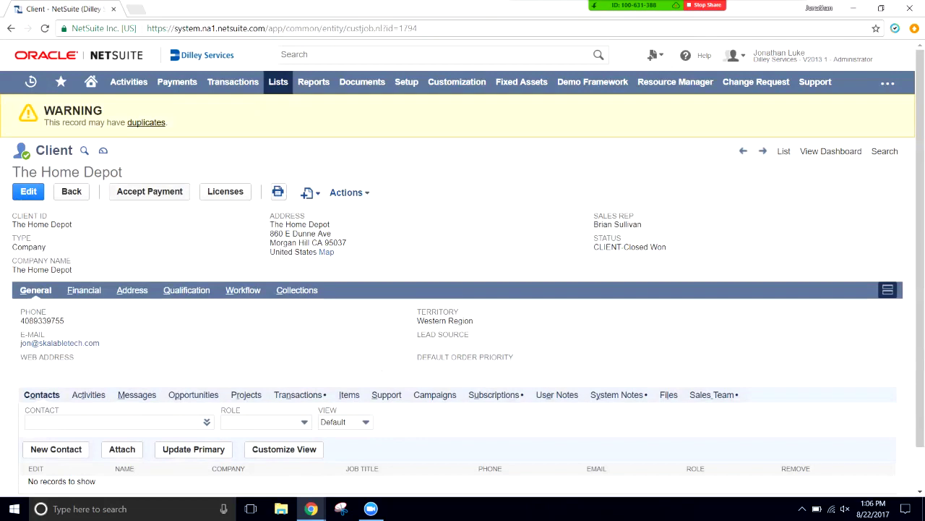
pyautogui.click(131, 191)
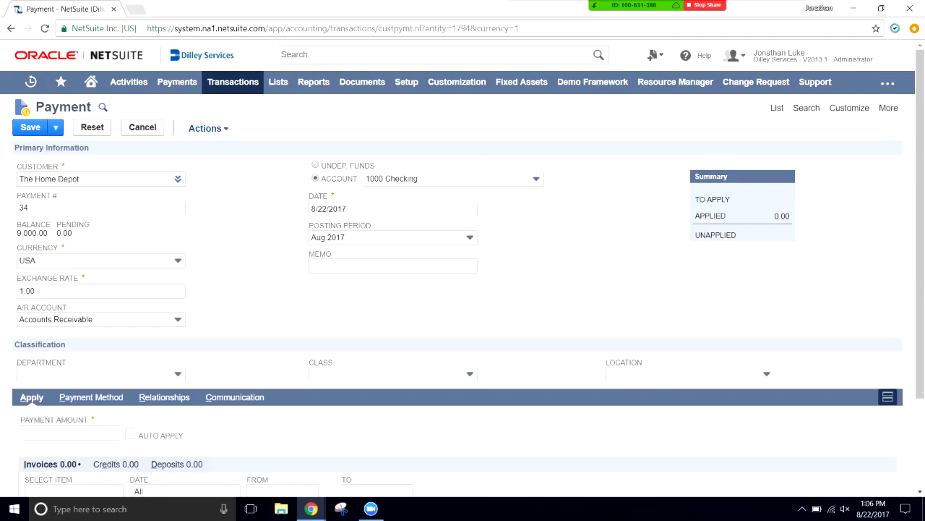
# - Review the 9,000.00 open balance, then tick and untick invoice 0199 in the apply list
pyautogui.moveTo(16, 165); pyautogui.dragTo(20, 233)
pyautogui.click(21, 232)
pyautogui.scroll(-3, 463, 289)
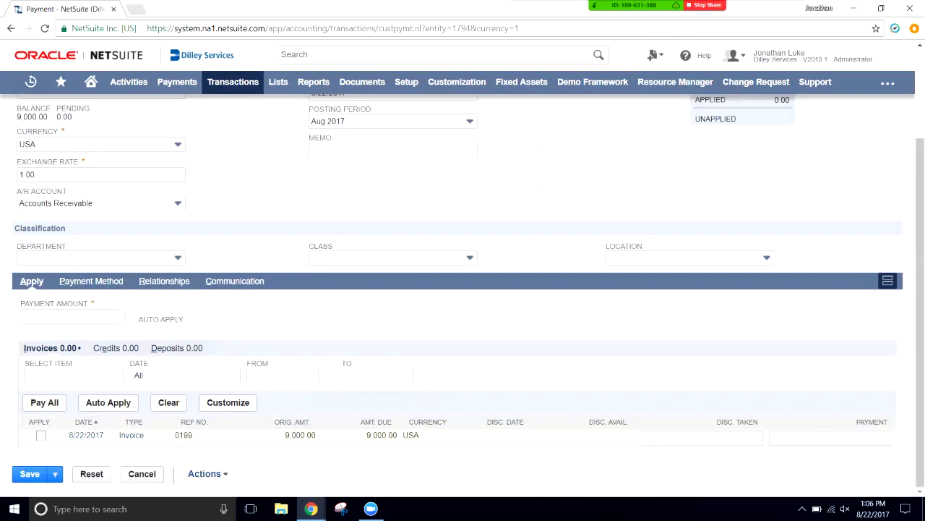
pyautogui.click(40, 435)
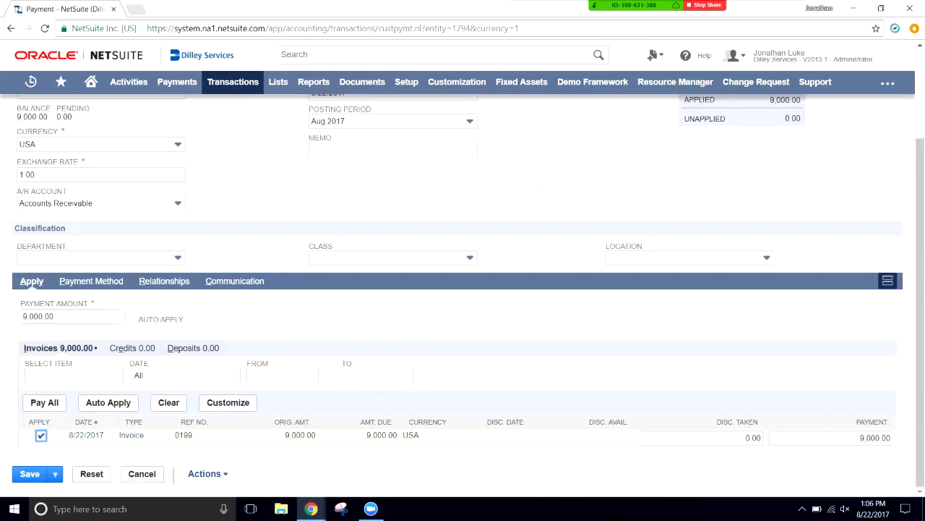
pyautogui.click(69, 316)
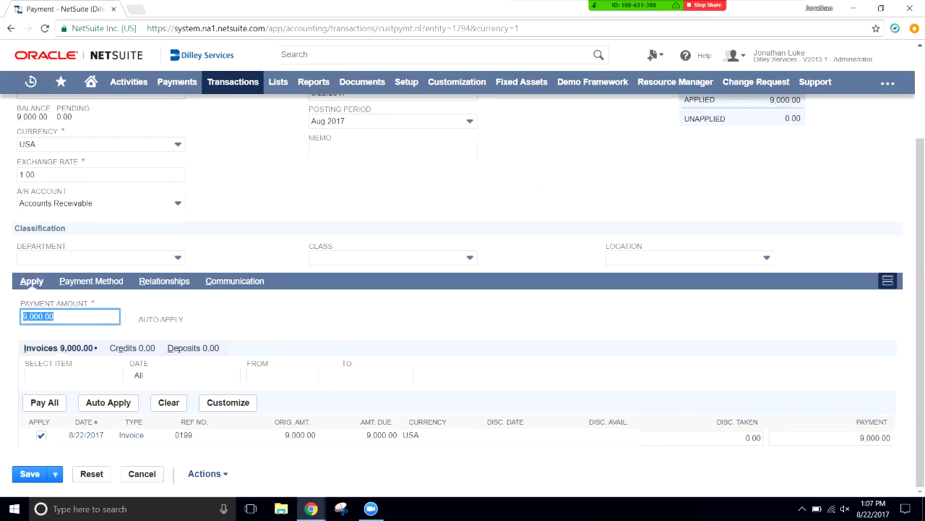
pyautogui.click(35, 316)
pyautogui.click(40, 434)
# - Change the payment amount to 4,500 and apply it to invoice 0199
pyautogui.doubleClick(31, 316)
pyautogui.write('9')
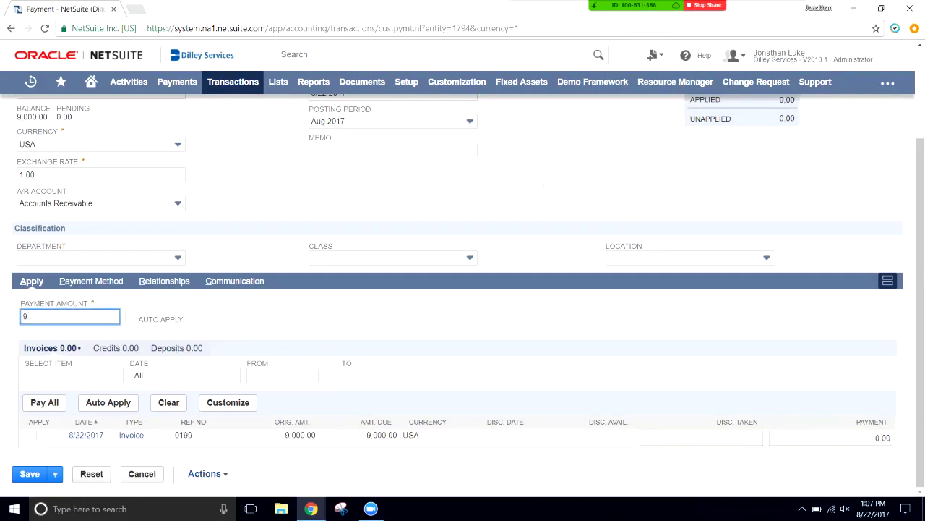
pyautogui.press('BackSpace')
pyautogui.write('4500')
pyautogui.press('Tab')
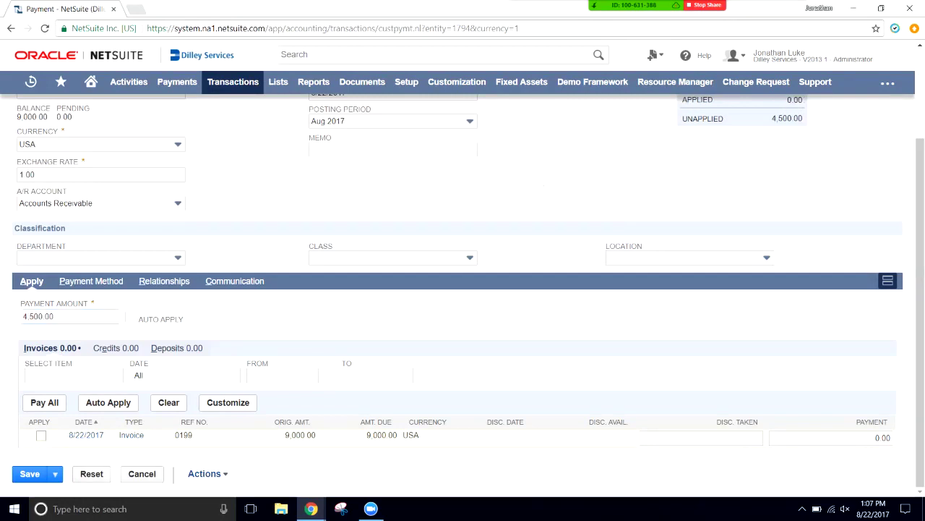
pyautogui.press('space')
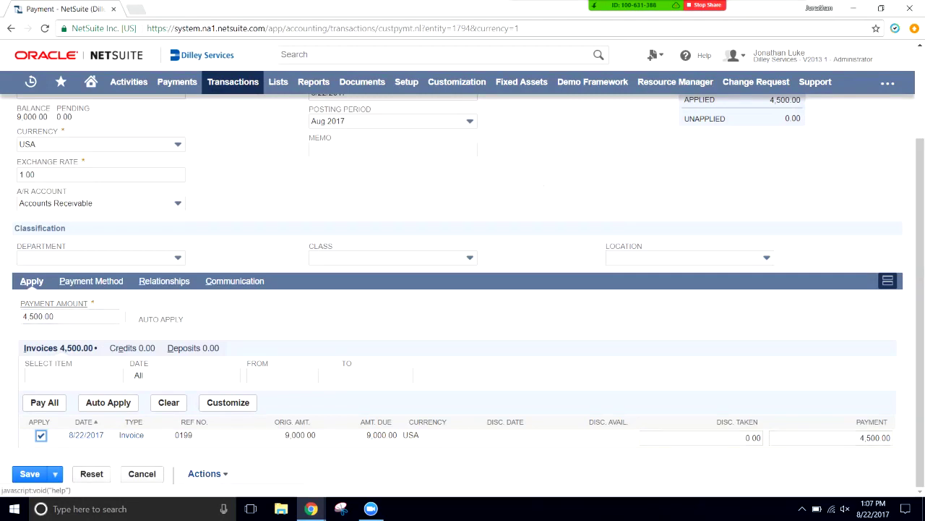
# - Click into the Memo field and recheck that invoice 0199 receives 4,500.00
pyautogui.scroll(2, 463, 289)
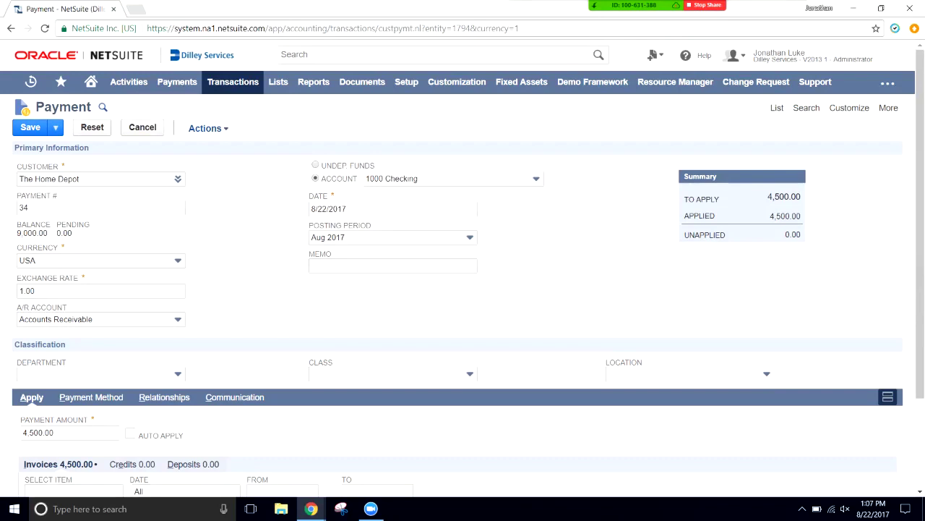
pyautogui.click(392, 265)
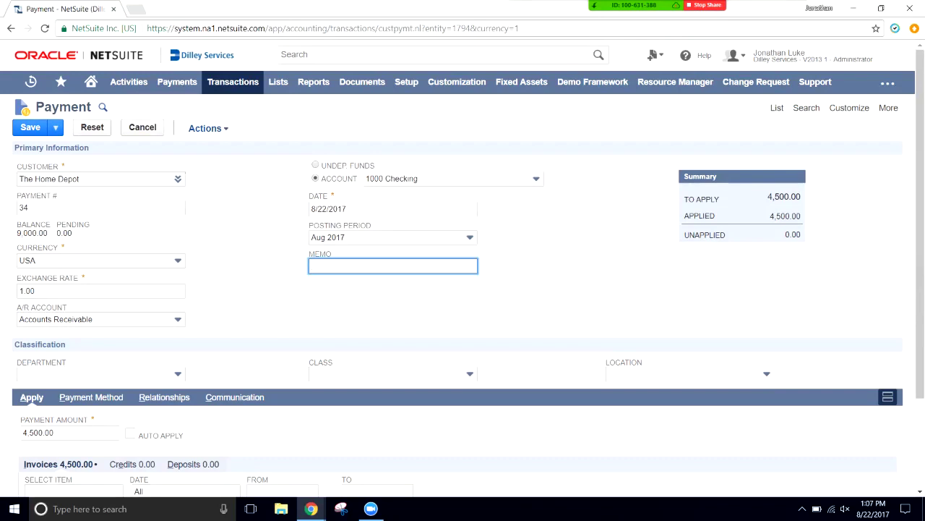
pyautogui.scroll(-2, 462, 289)
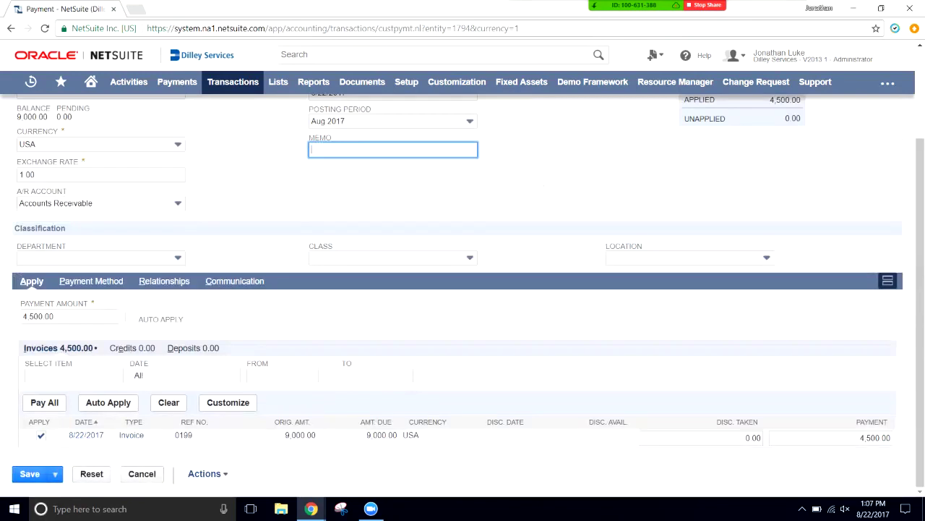
pyautogui.moveTo(55, 474)
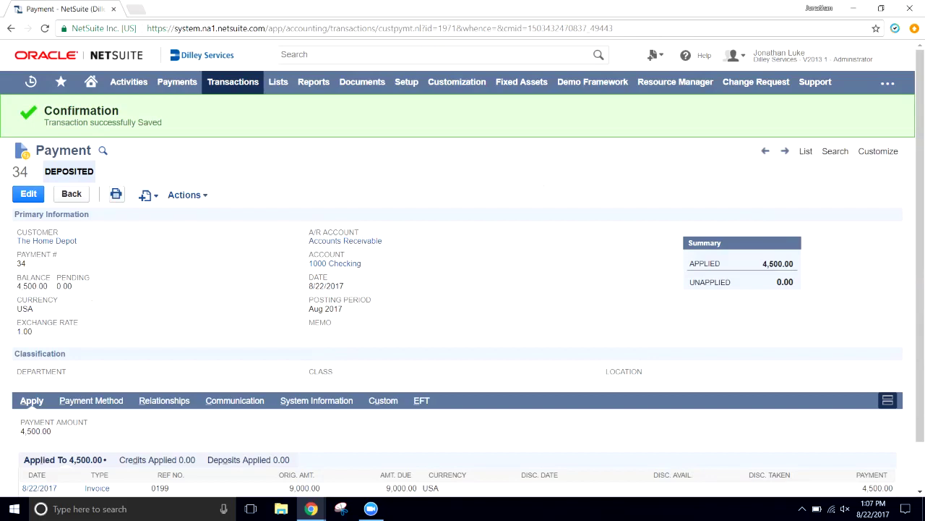
# - Open invoice 0199 from Payment 34, confirm 4,500.00 of 9,000.00 remains due, then open The Home Depot
pyautogui.scroll(-1, 463, 289)
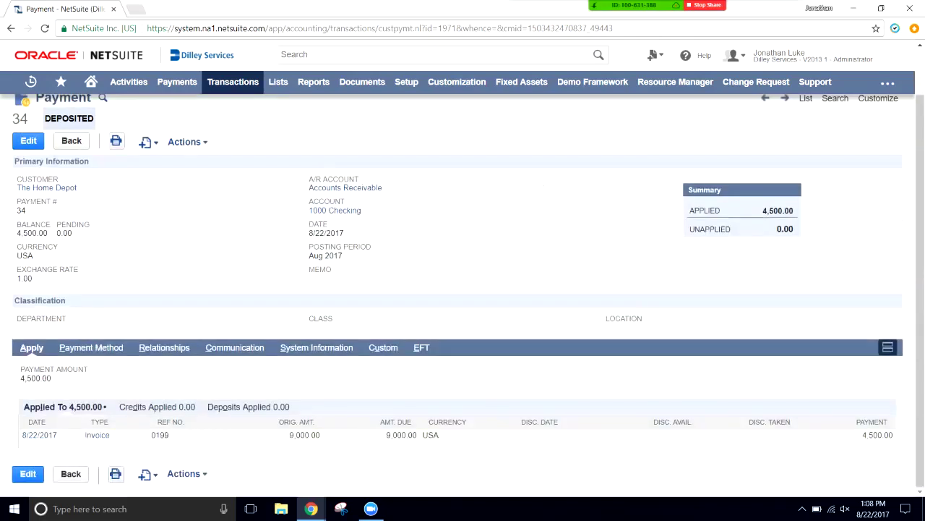
pyautogui.moveTo(418, 435); pyautogui.dragTo(401, 435)
pyautogui.moveTo(109, 435); pyautogui.dragTo(85, 434)
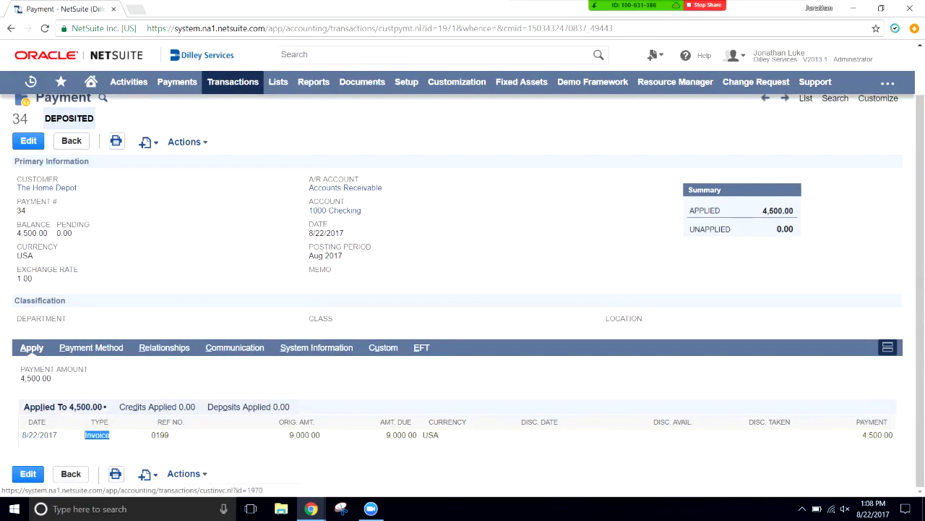
pyautogui.click(96, 435)
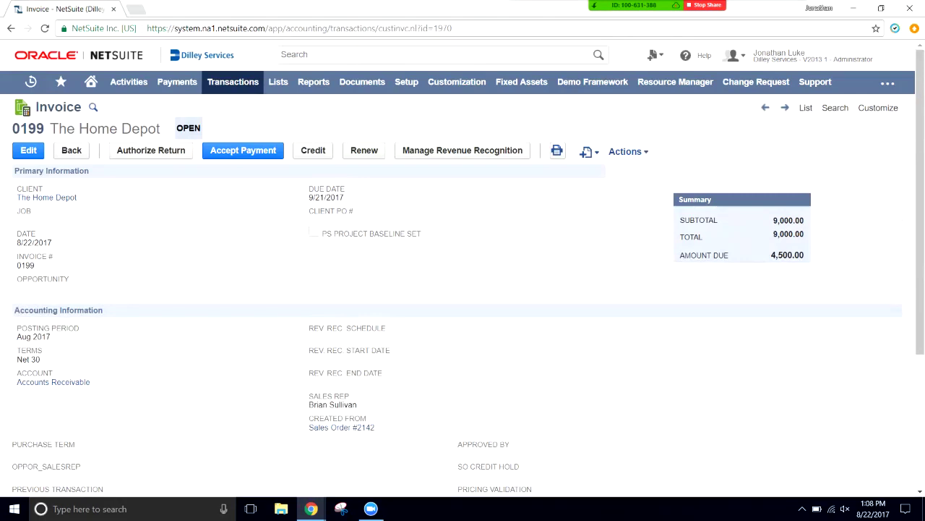
pyautogui.doubleClick(788, 233)
pyautogui.moveTo(771, 254); pyautogui.dragTo(805, 255)
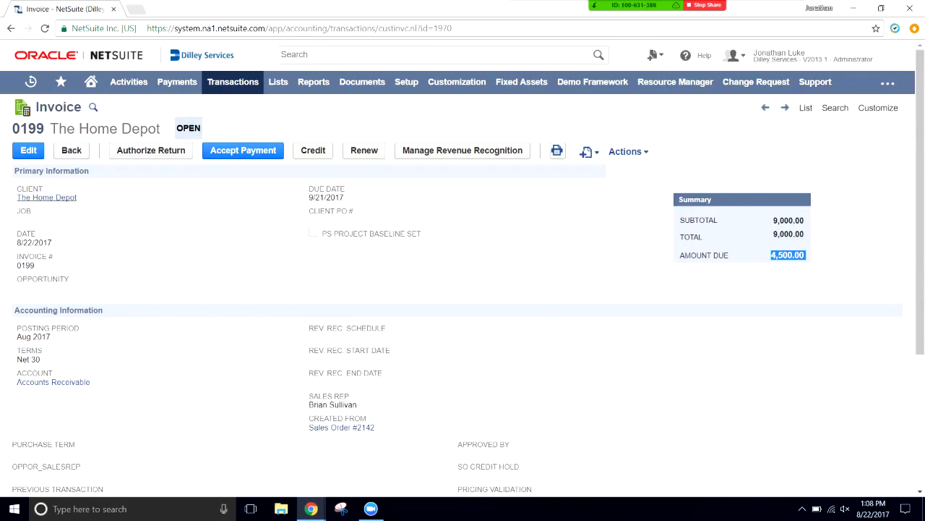
pyautogui.moveTo(17, 197); pyautogui.dragTo(32, 196)
pyautogui.click(32, 196)
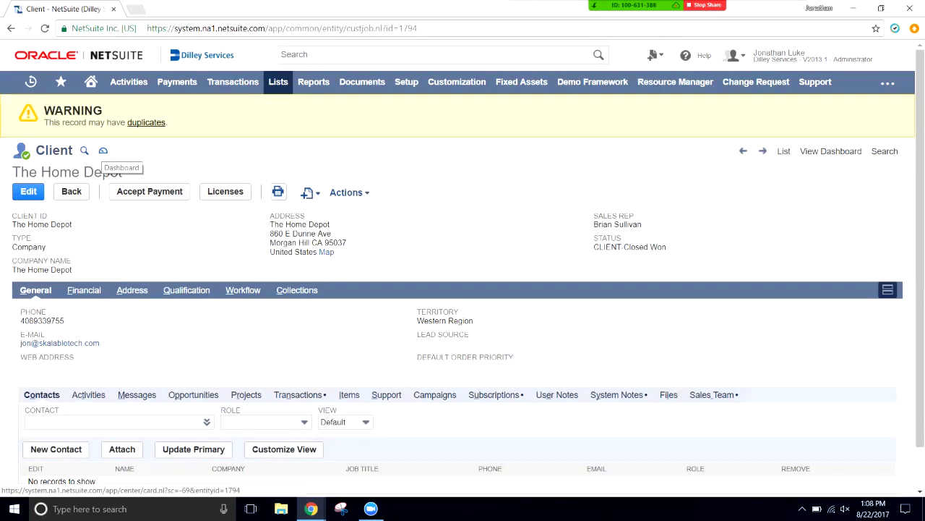
# - Run A/R Aging Detail from The Home Depot's client dashboard, showing invoice 0199's $4,500.00 balance
pyautogui.click(102, 150)
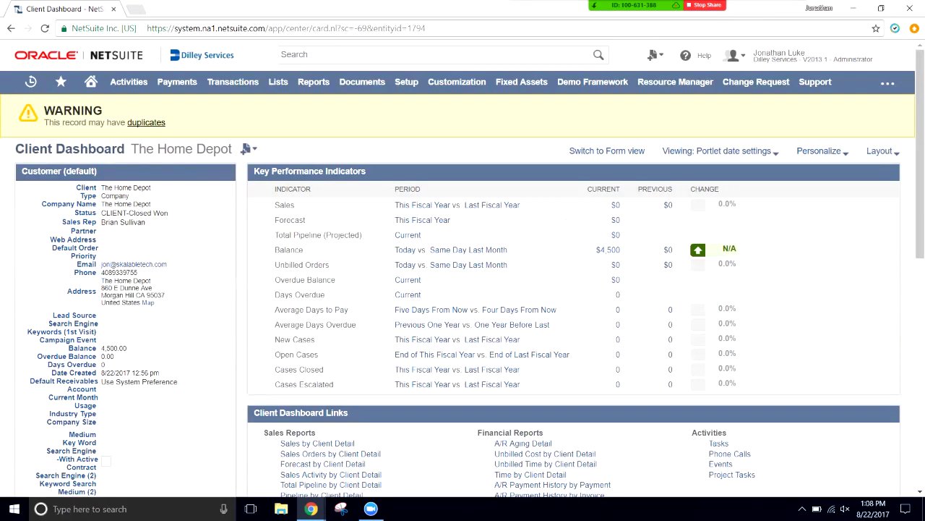
pyautogui.scroll(-3, 284, 334)
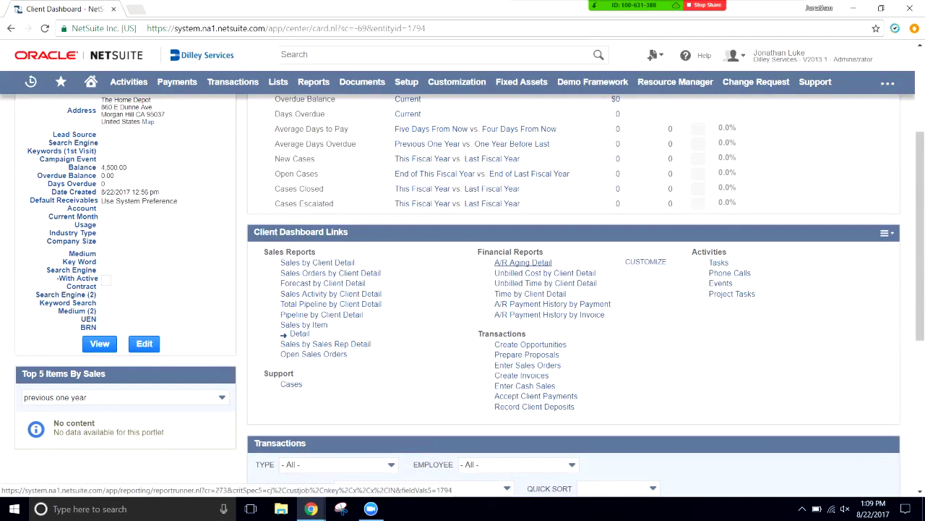
pyautogui.scroll(3, 523, 263)
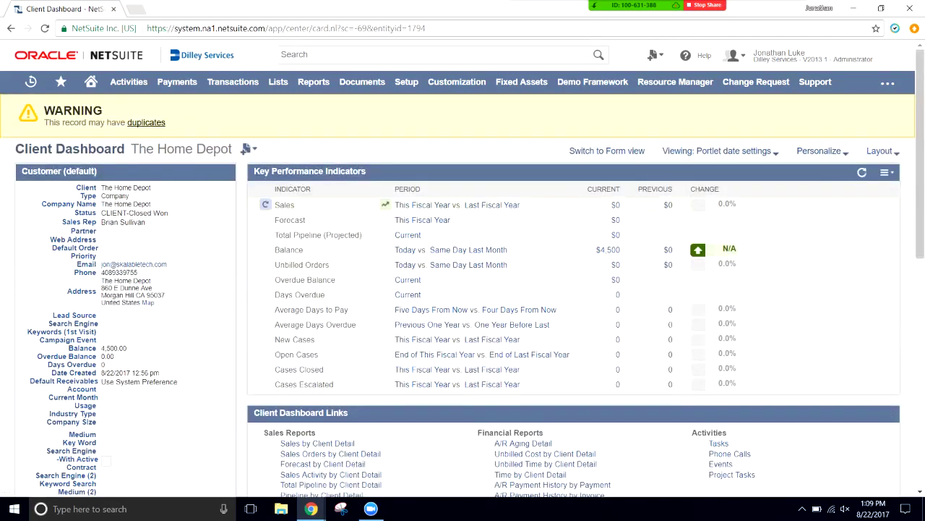
pyautogui.scroll(-5, 522, 263)
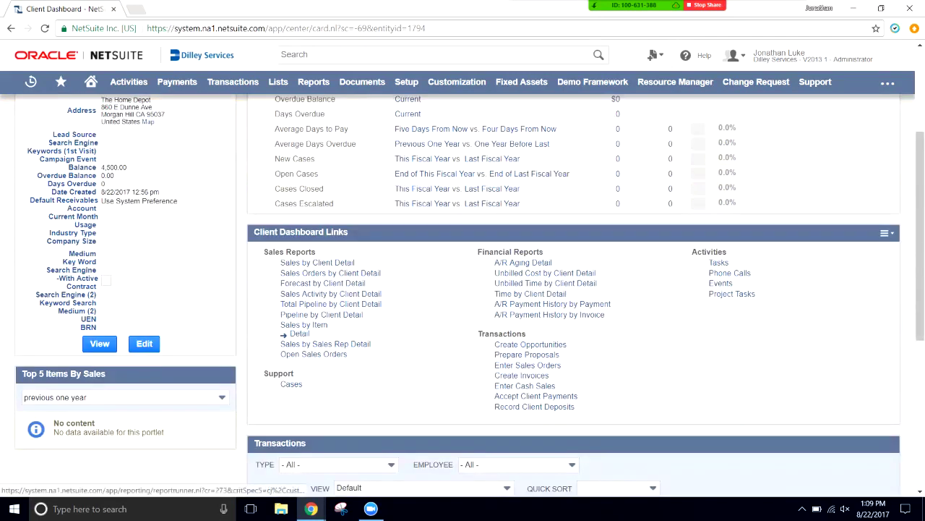
pyautogui.moveTo(564, 262); pyautogui.dragTo(495, 262)
pyautogui.click(523, 262)
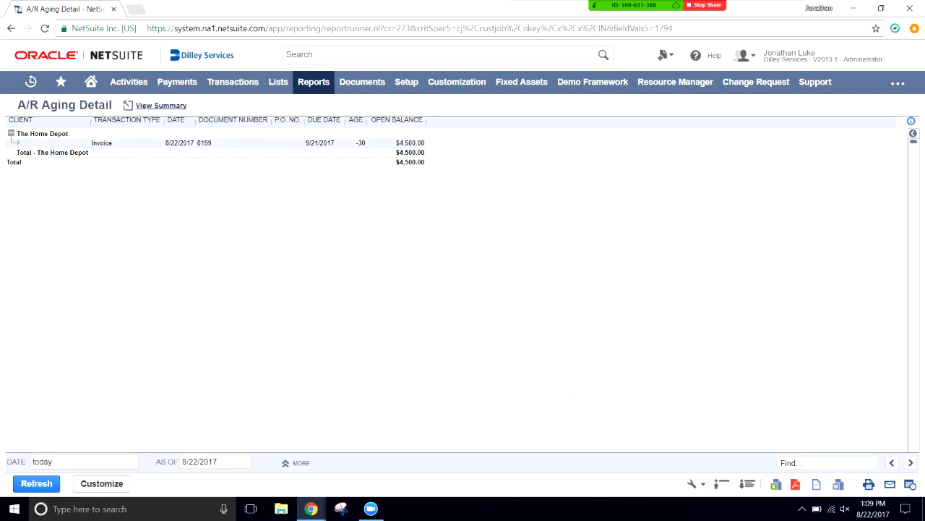
# - Note the invoice's -30 age, reveal the Age As Of filter, and return to the Client Dashboard
pyautogui.doubleClick(360, 143)
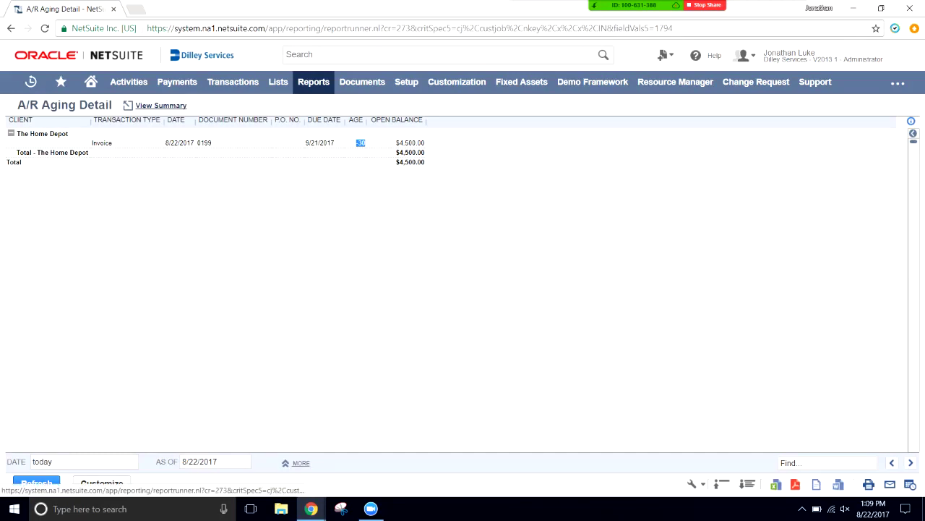
pyautogui.click(299, 463)
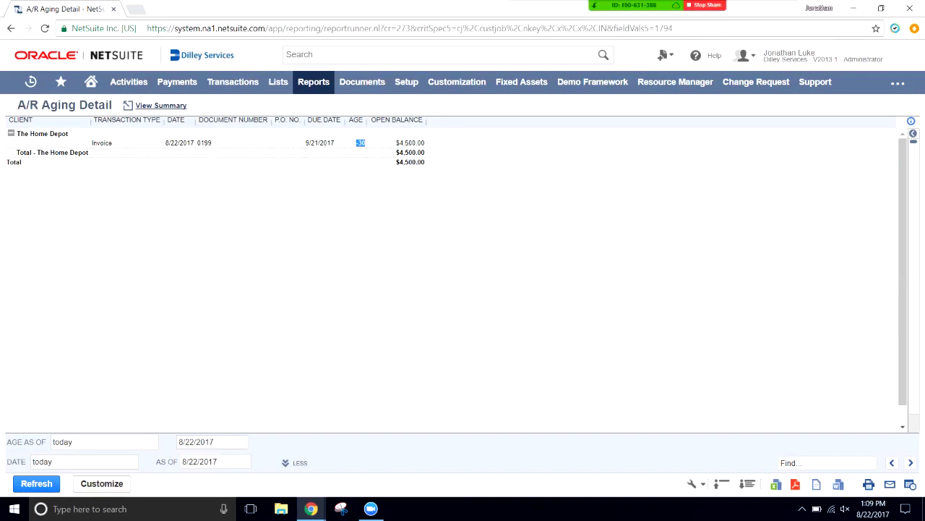
pyautogui.press('F5')
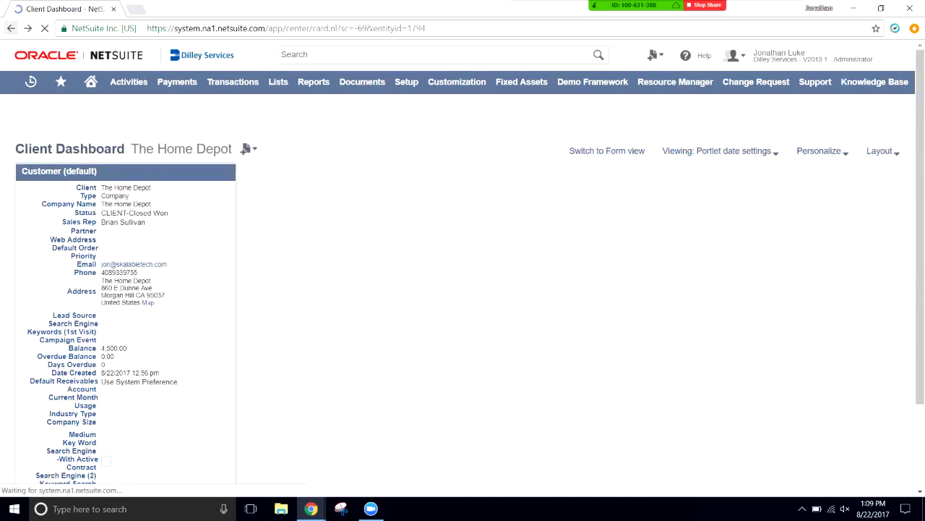
# - Open A/R Payment History by Payment and check Payment #34: $4,500.00 applied, $0.00 unapplied
pyautogui.scroll(-3, 463, 289)
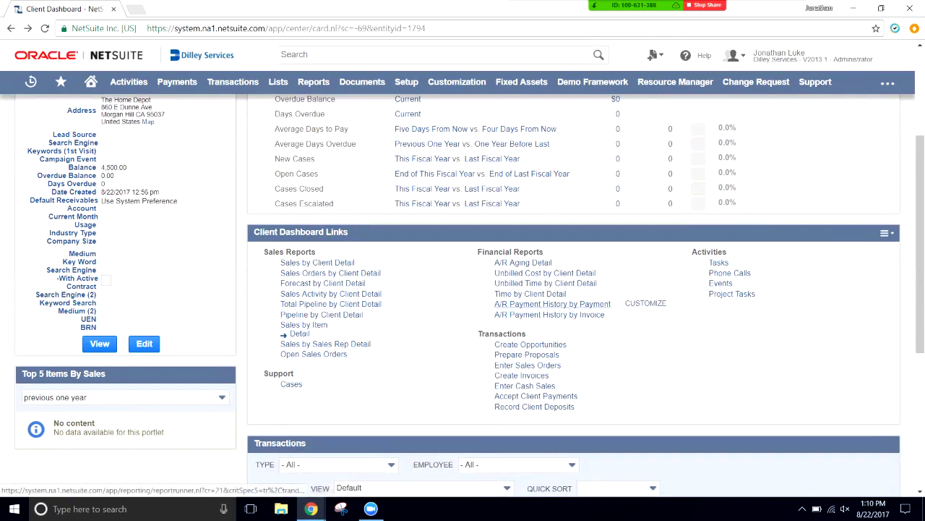
pyautogui.click(553, 303)
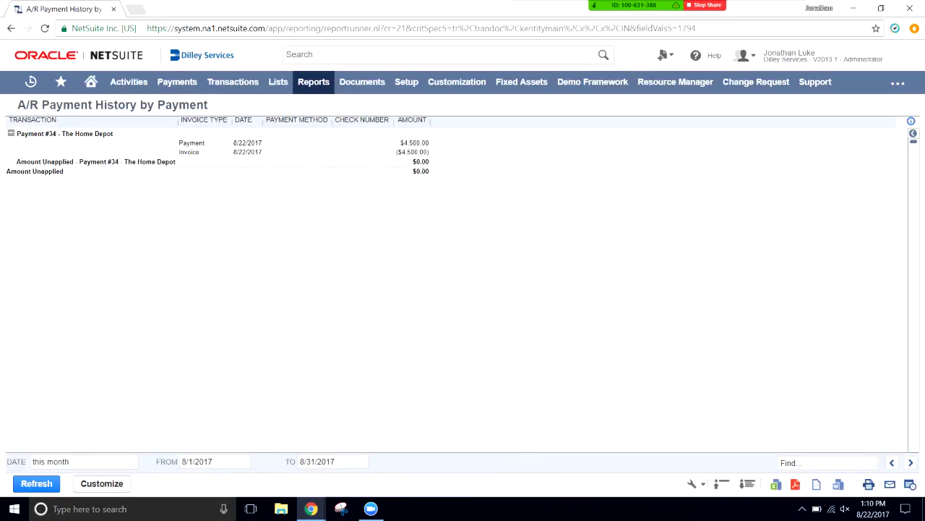
pyautogui.tripleClick(65, 133)
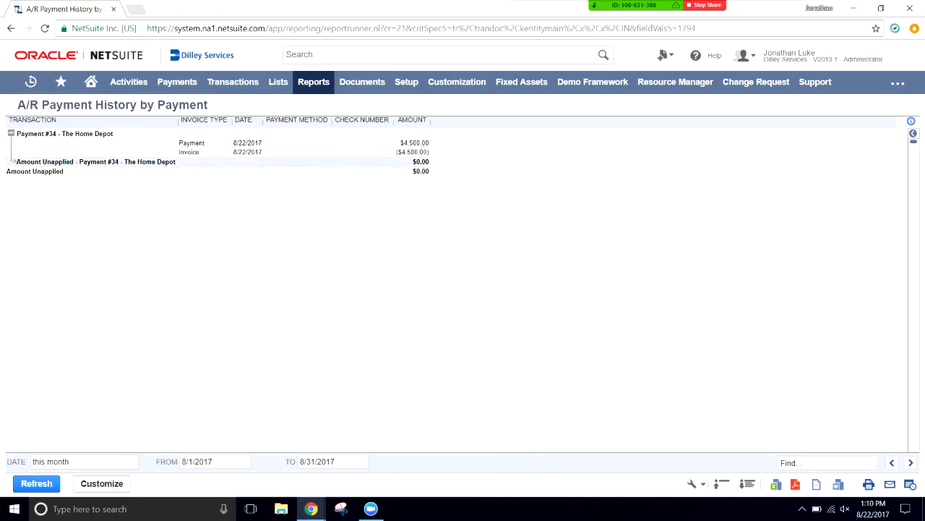
pyautogui.moveTo(434, 174); pyautogui.dragTo(179, 143)
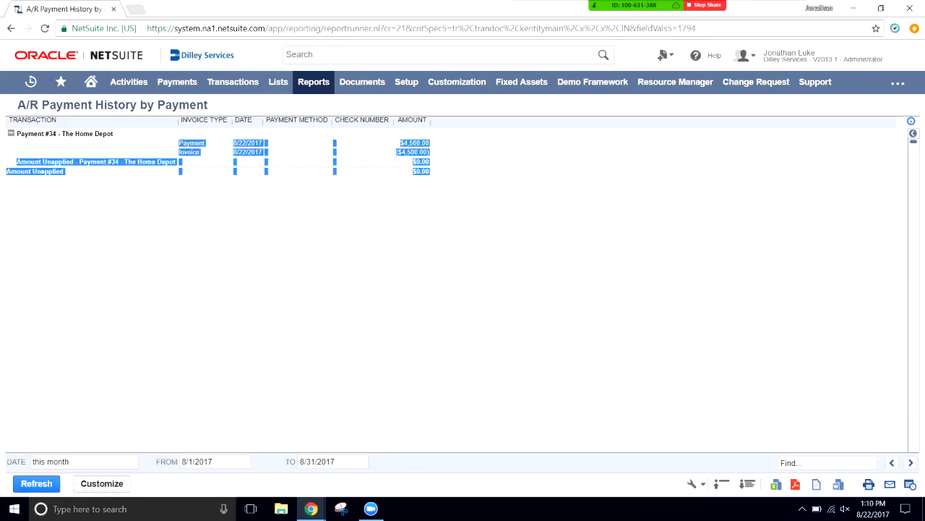
pyautogui.click(72, 145)
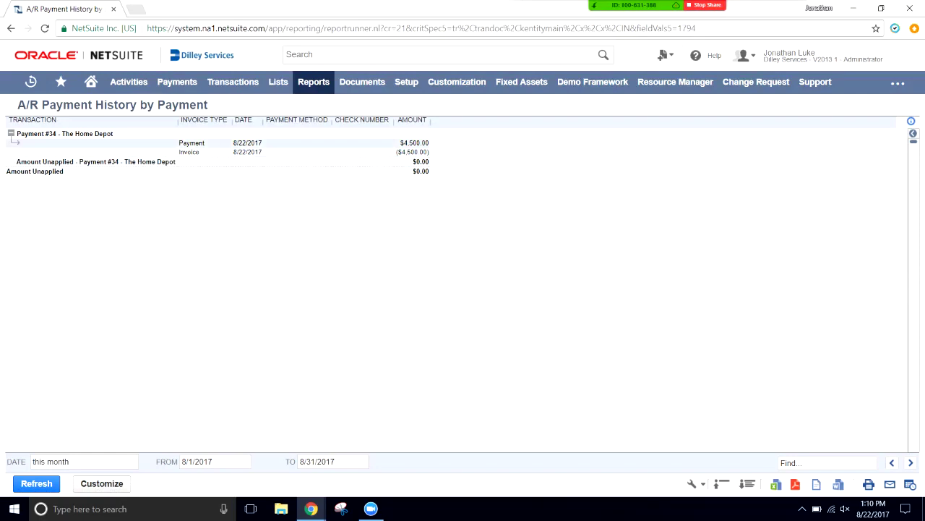
pyautogui.moveTo(314, 82)
pyautogui.moveTo(91, 81)
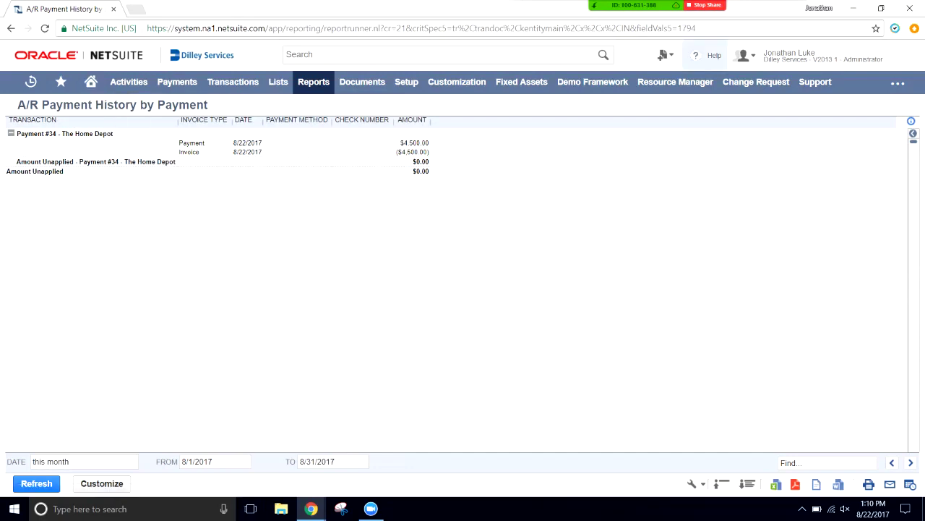